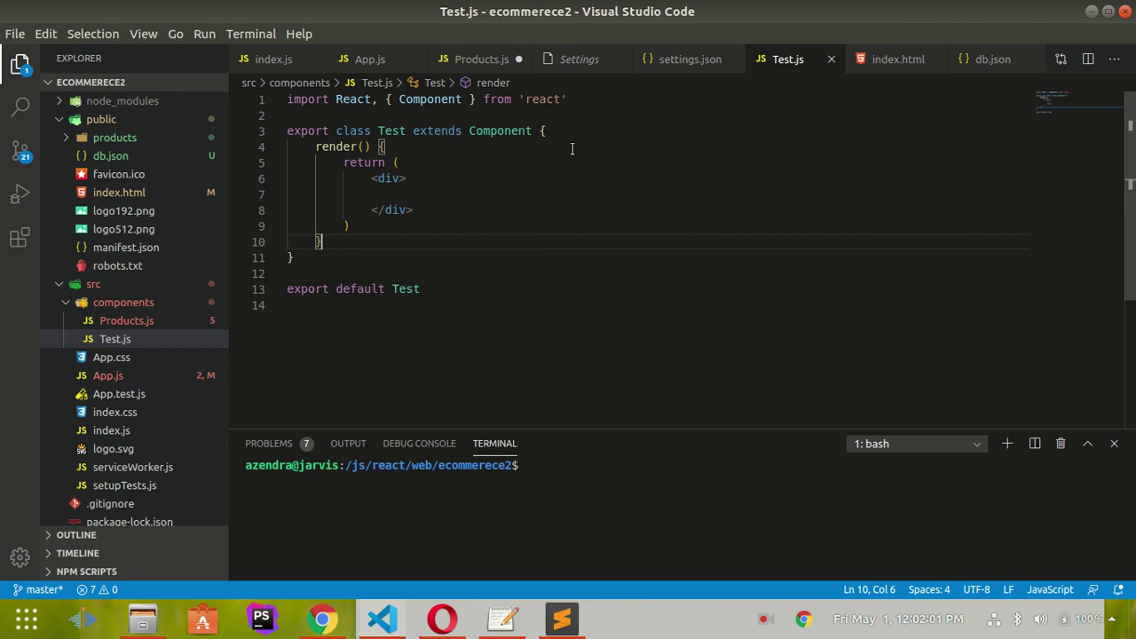
# - Add blank lines inside the empty div, removing one extra line
pyautogui.click(435, 177)
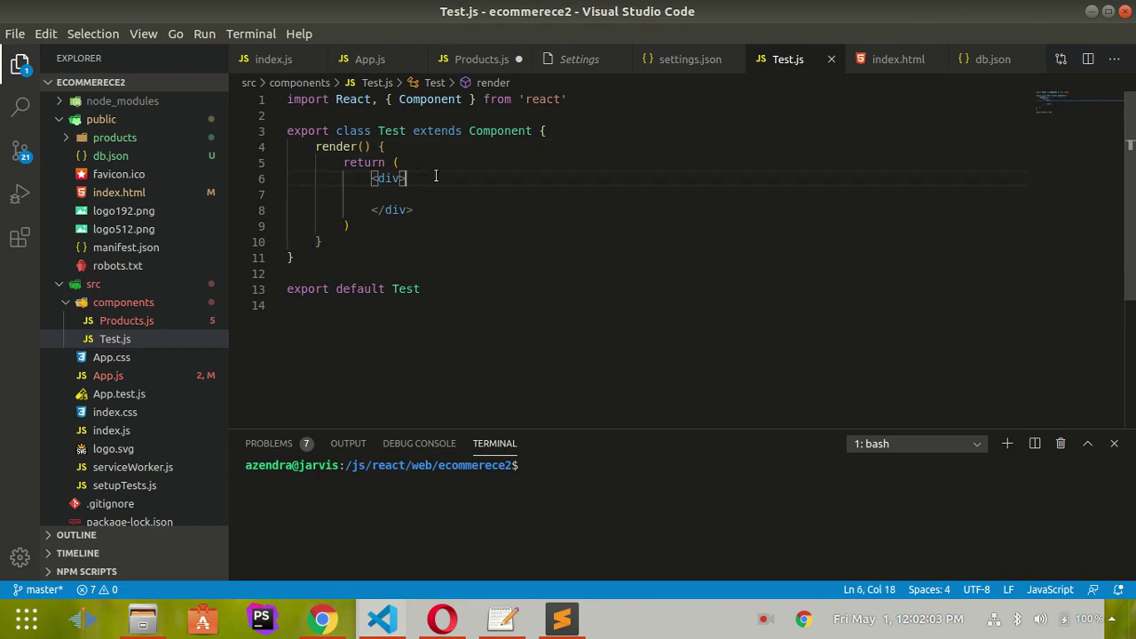
pyautogui.press('Return')
pyautogui.press('Return')
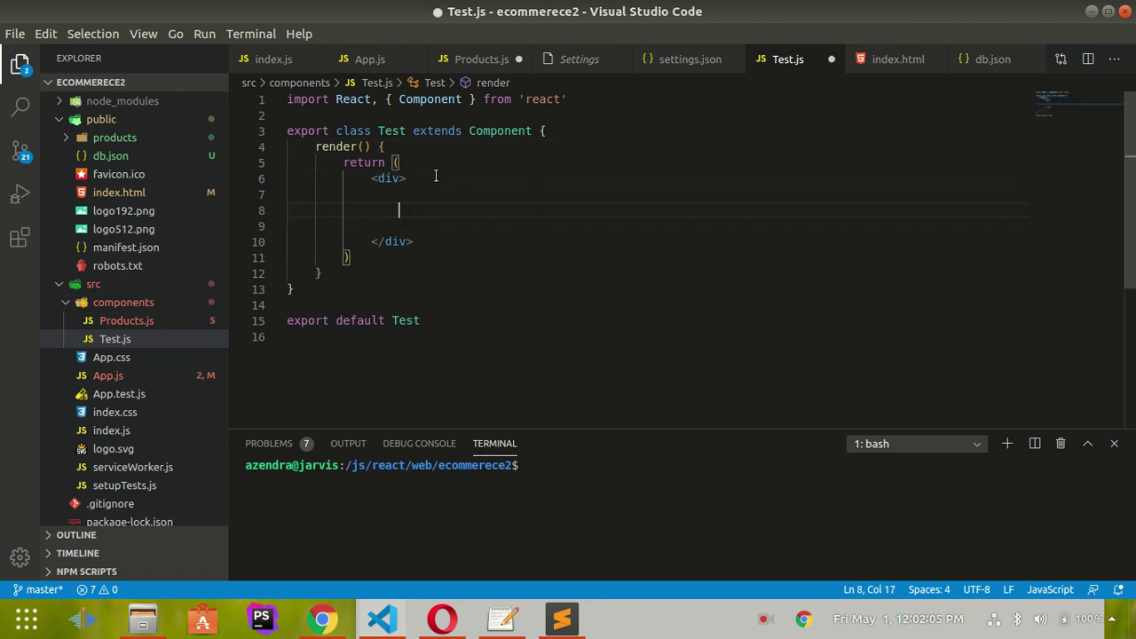
pyautogui.press('Return')
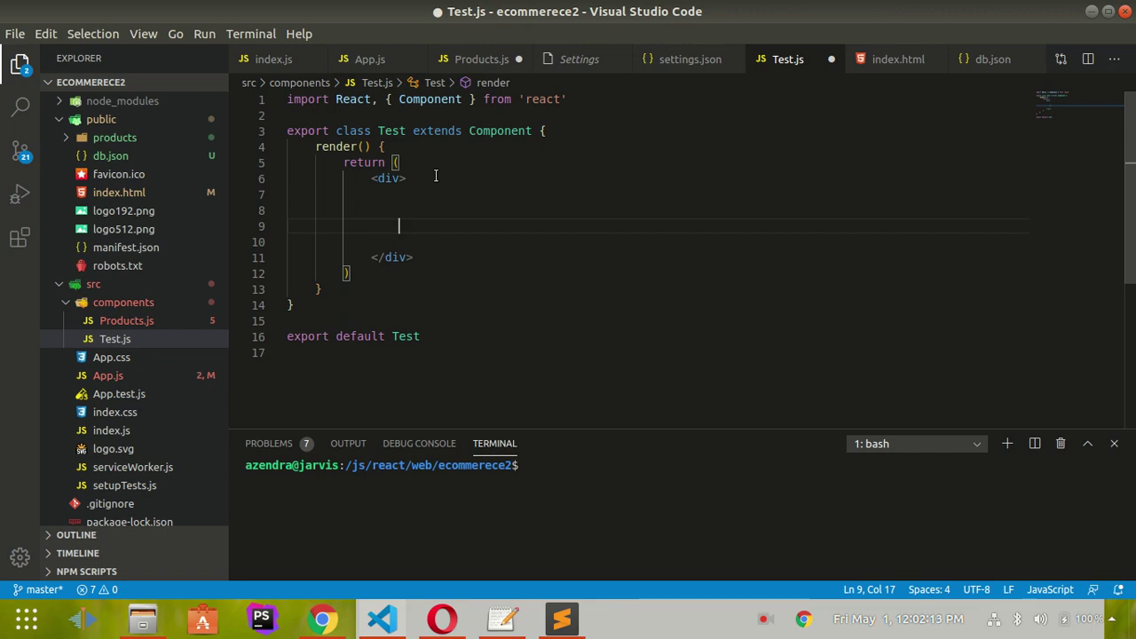
pyautogui.hotkey('ctrl', 'shift', 'k')
pyautogui.write('h')
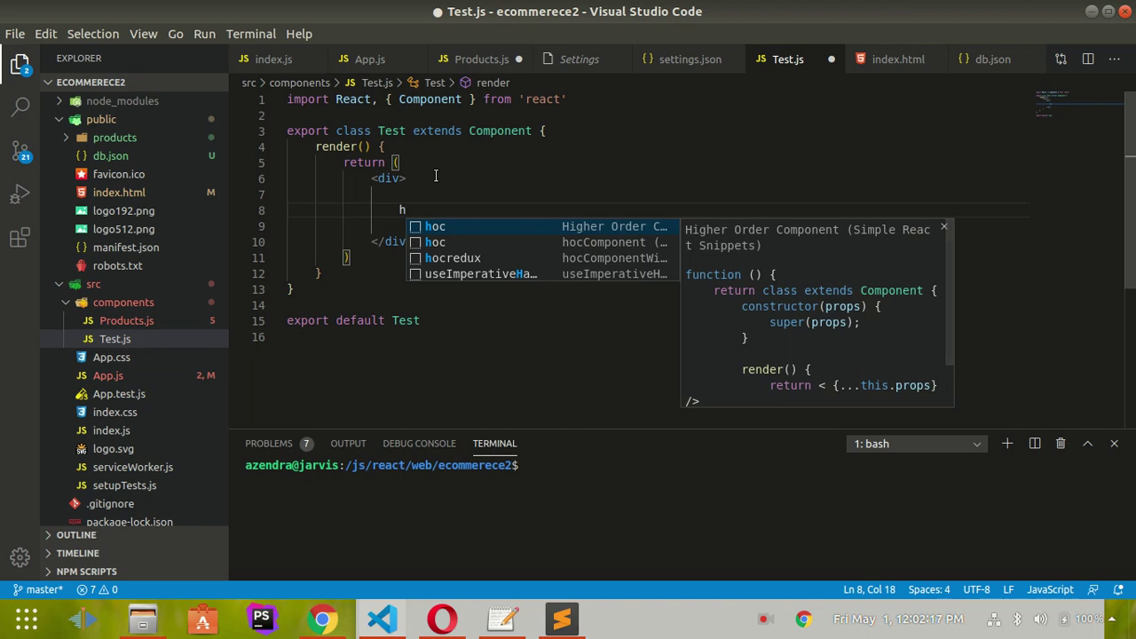
pyautogui.write('1')
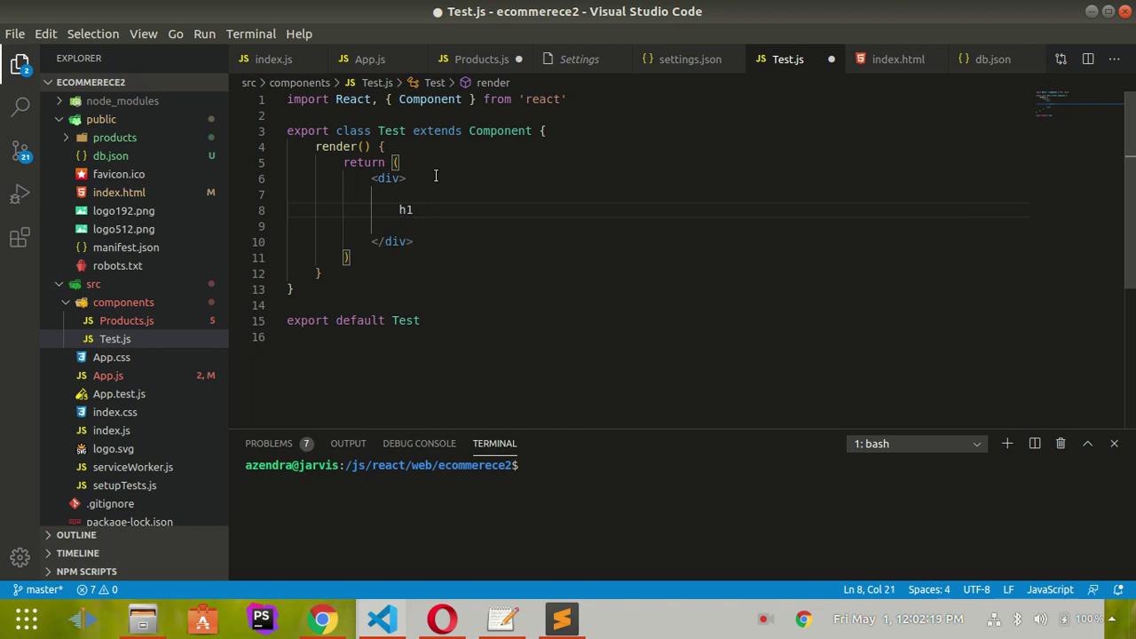
# - Try the h1 Emmet abbreviation inside the div, then delete it
pyautogui.press('BackSpace')
pyautogui.press('BackSpace')
pyautogui.press('BackSpace')
pyautogui.press('BackSpace')
pyautogui.write('h1')
pyautogui.press('Escape')
pyautogui.press('BackSpace')
pyautogui.press('BackSpace')
pyautogui.press('BackSpace')
pyautogui.press('BackSpace')
pyautogui.write('h')
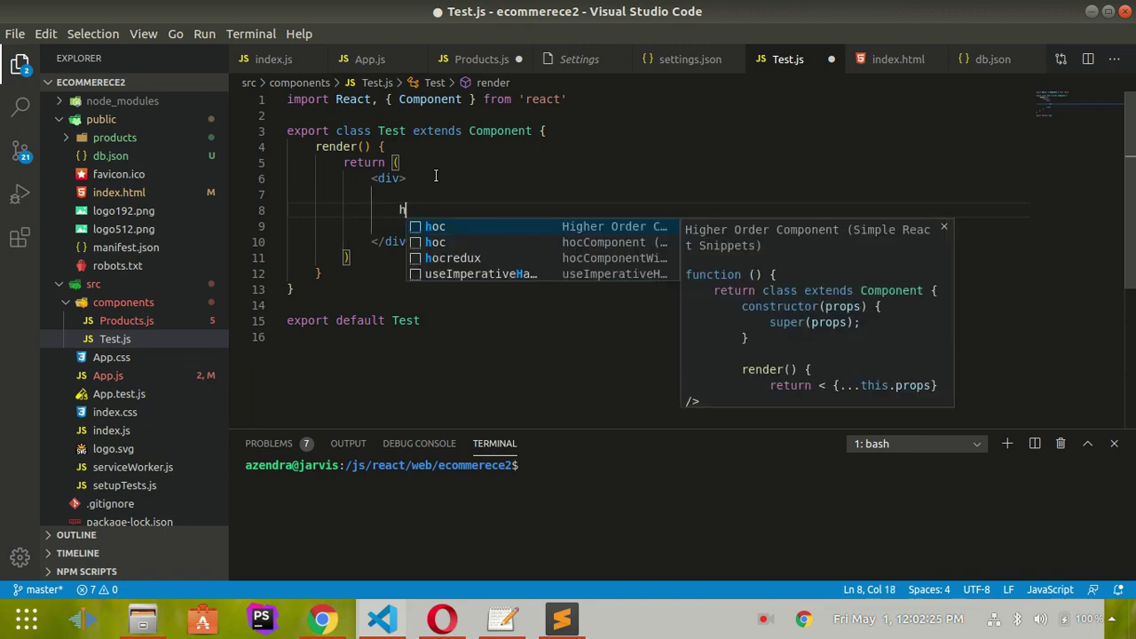
pyautogui.write('1')
pyautogui.press('Escape')
pyautogui.press('BackSpace')
pyautogui.press('BackSpace')
pyautogui.press('BackSpace')
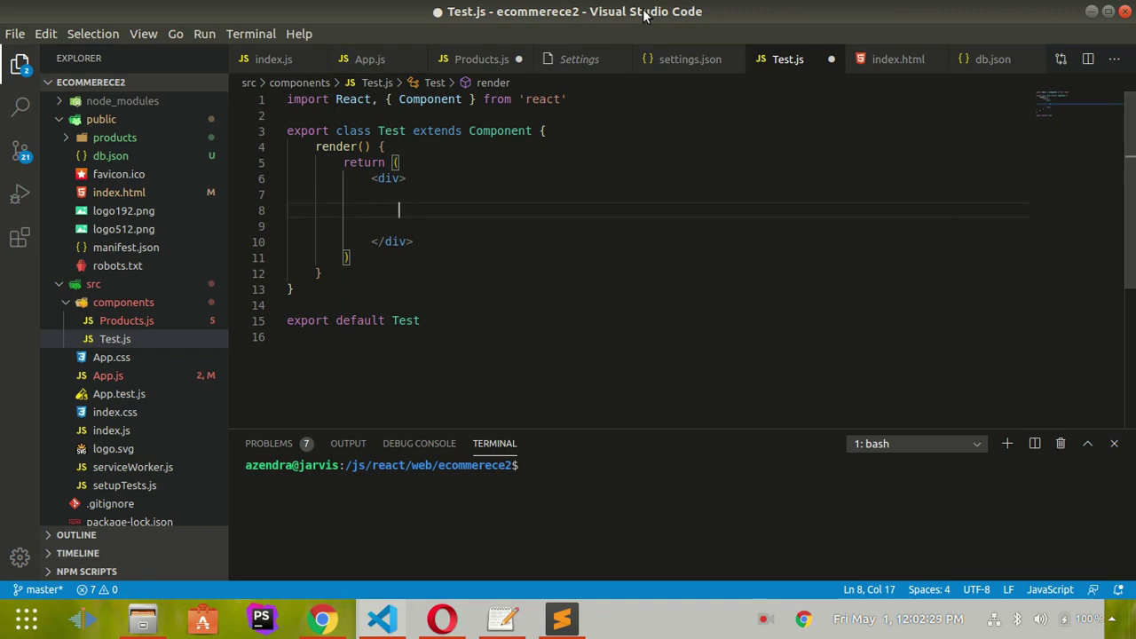
# - Try expanding the .col-md-4 Emmet abbreviation on a new line inside the div
pyautogui.click(474, 195)
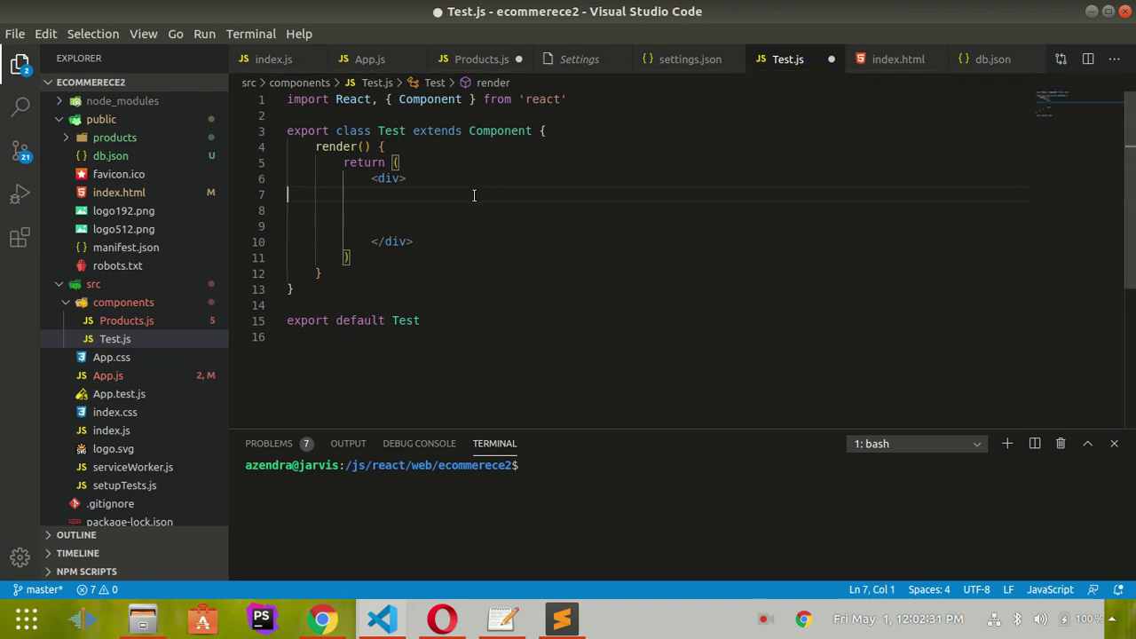
pyautogui.press('Return')
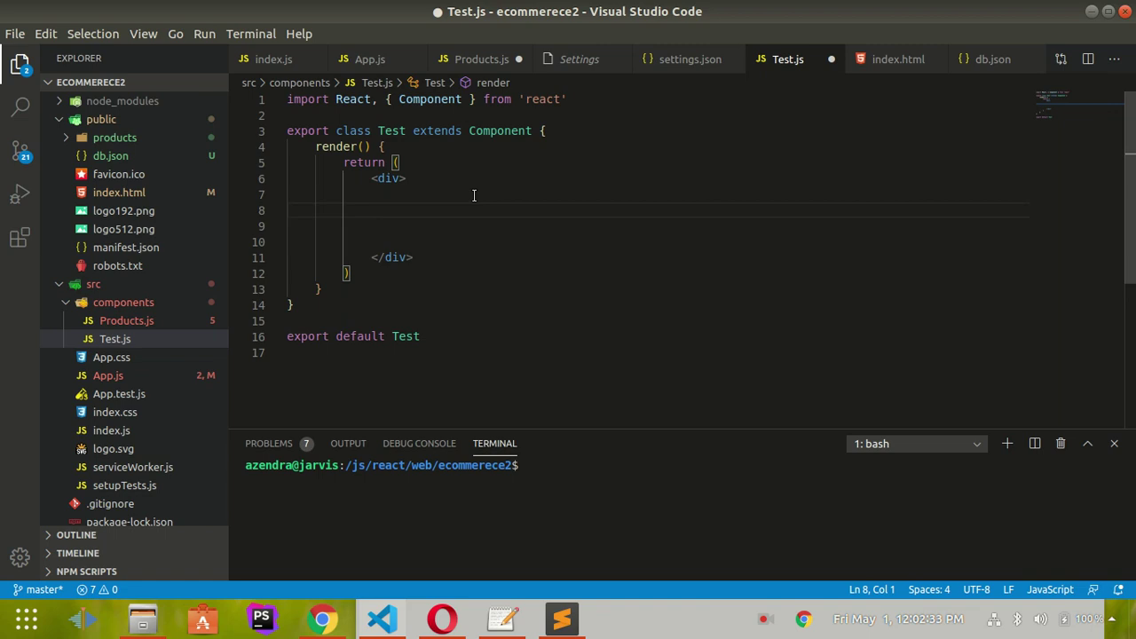
pyautogui.write('.ol')
pyautogui.press('BackSpace')
pyautogui.press('BackSpace')
pyautogui.write('co')
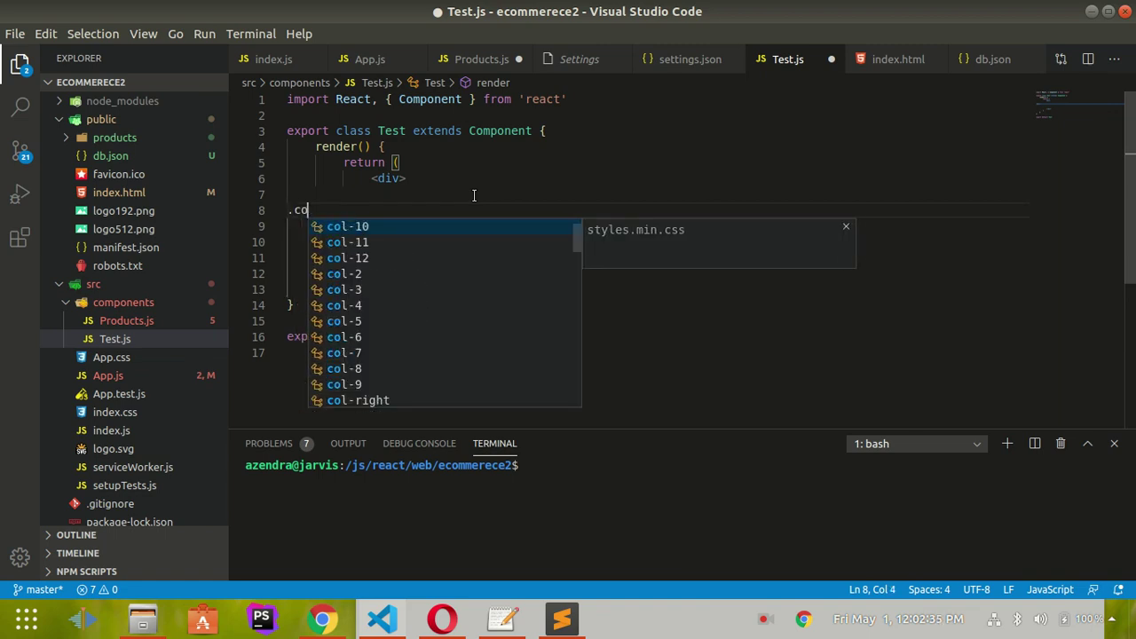
pyautogui.write('l-md')
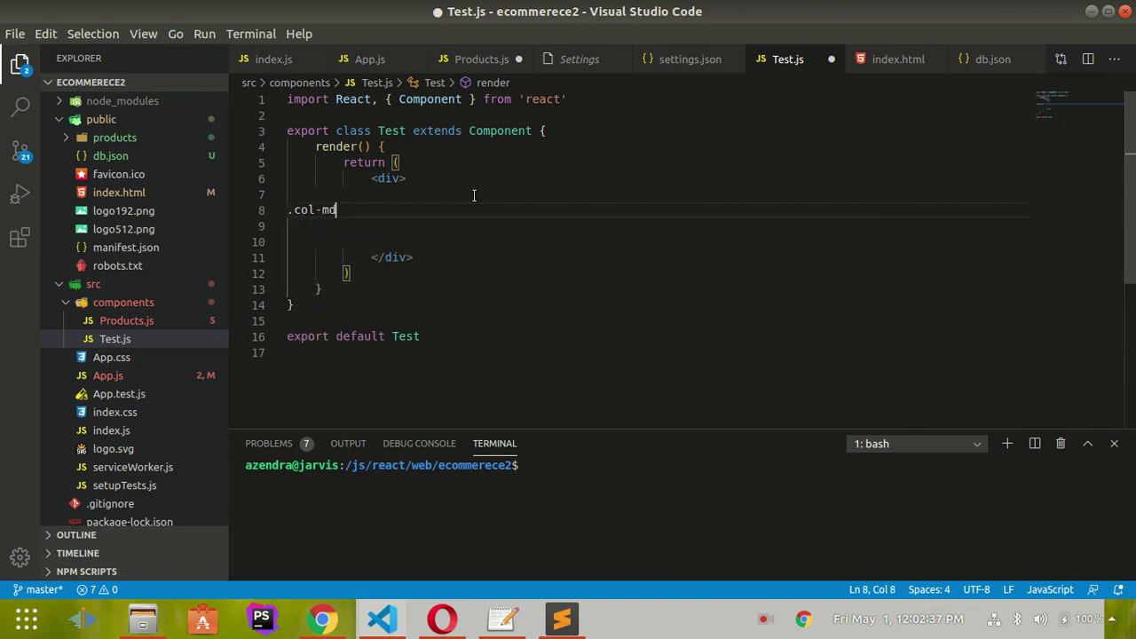
pyautogui.write('-4')
pyautogui.press('Tab')
# - Delete the unexpanded .col-md-4 and h1 abbreviations from the div
pyautogui.press('BackSpace')
pyautogui.press('BackSpace')
pyautogui.press('Tab')
pyautogui.press('BackSpace')
pyautogui.press('BackSpace')
pyautogui.press('BackSpace')
pyautogui.press('BackSpace')
pyautogui.press('BackSpace')
pyautogui.press('BackSpace')
pyautogui.press('BackSpace')
pyautogui.press('BackSpace')
pyautogui.press('BackSpace')
pyautogui.press('BackSpace')
pyautogui.press('BackSpace')
pyautogui.press('BackSpace')
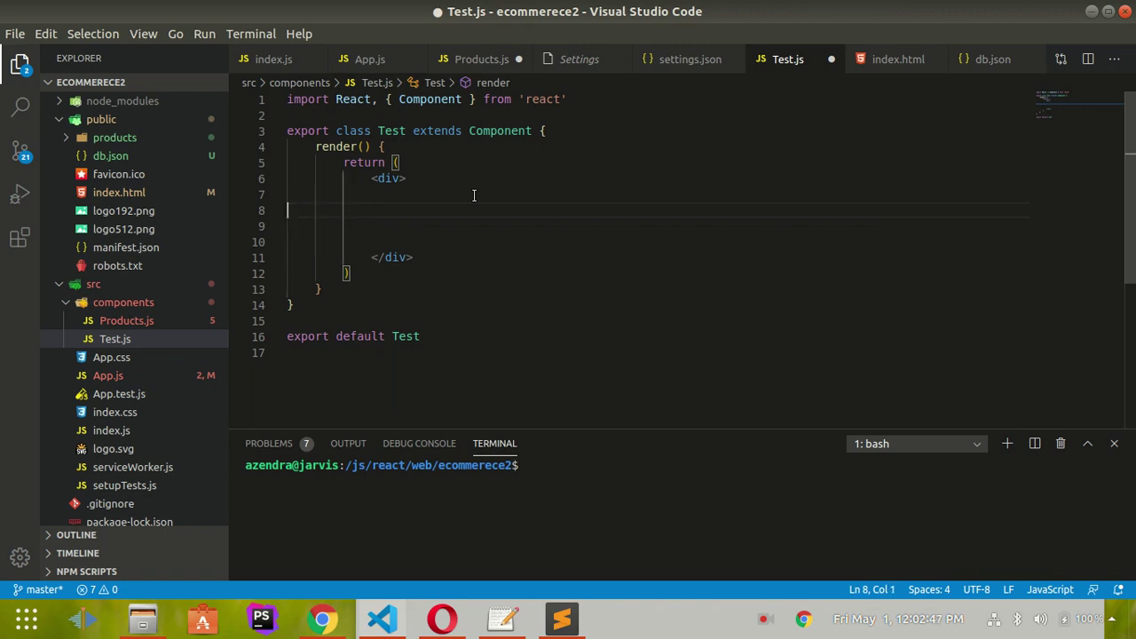
pyautogui.write('h')
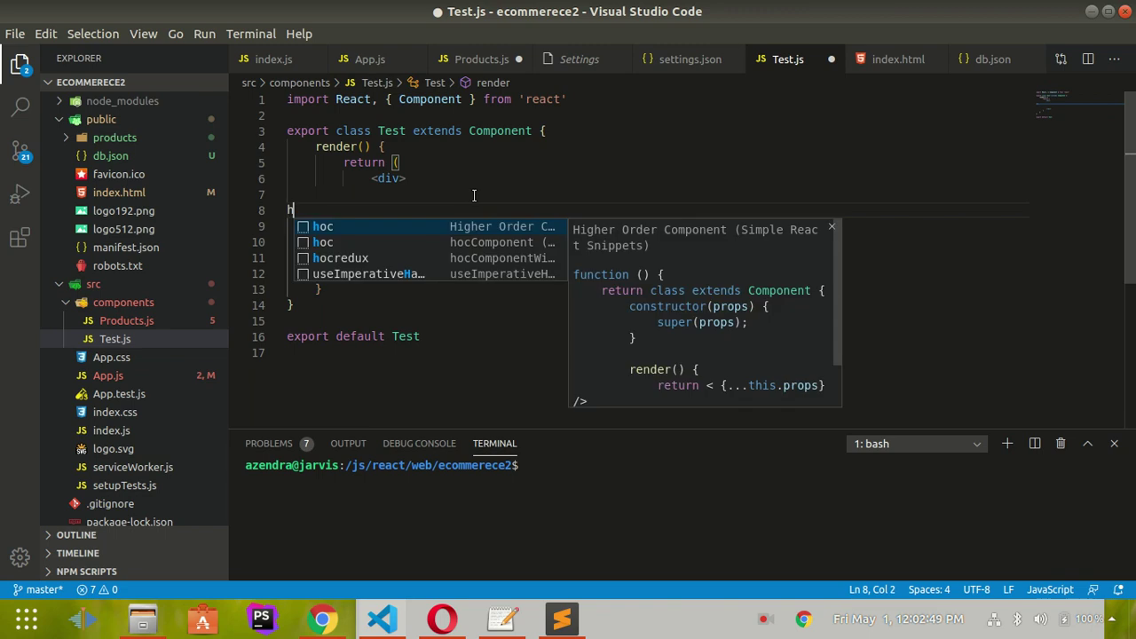
pyautogui.write('1')
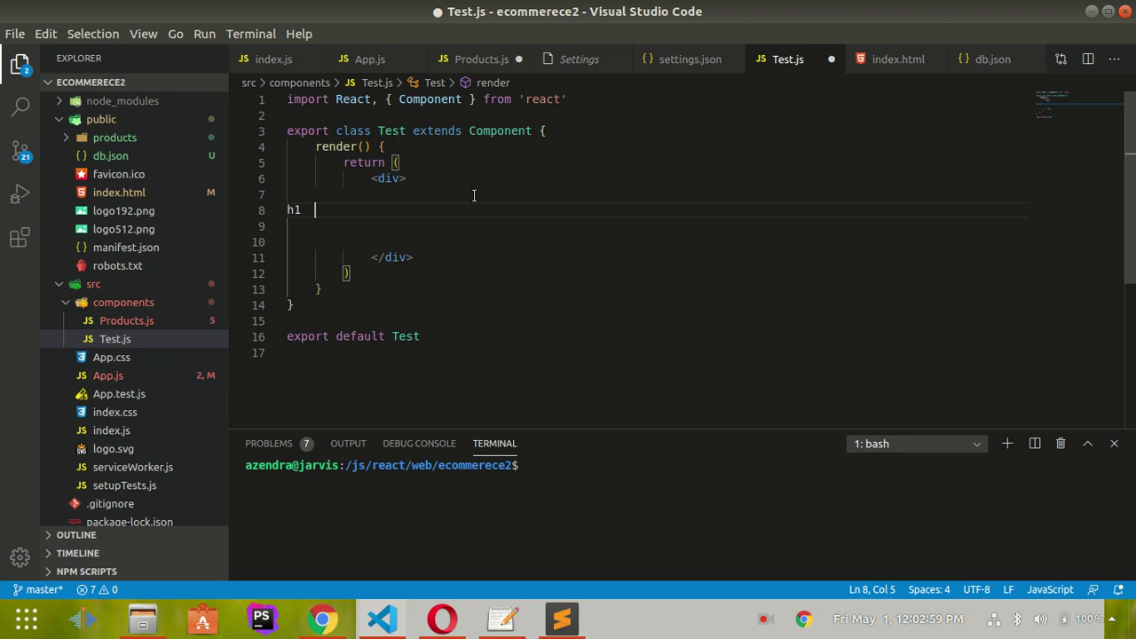
pyautogui.press('BackSpace')
pyautogui.press('BackSpace')
pyautogui.press('BackSpace')
# - Save Test.js and bring up Settings to find the Emmet options
pyautogui.hotkey('ctrl', 's')
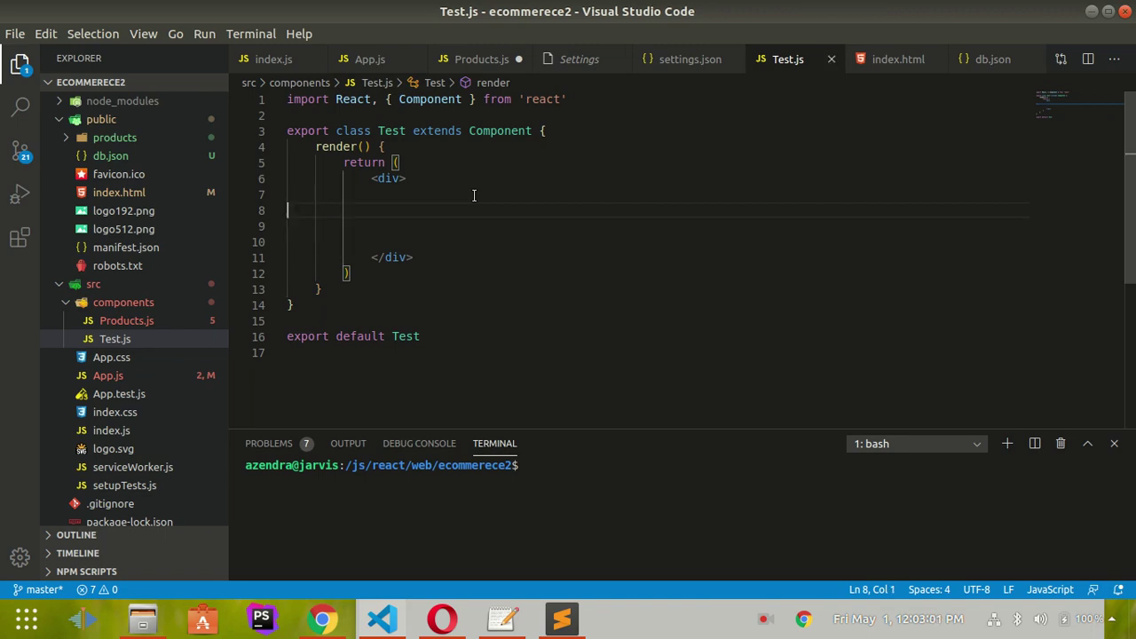
pyautogui.hotkey('ctrl', ',')
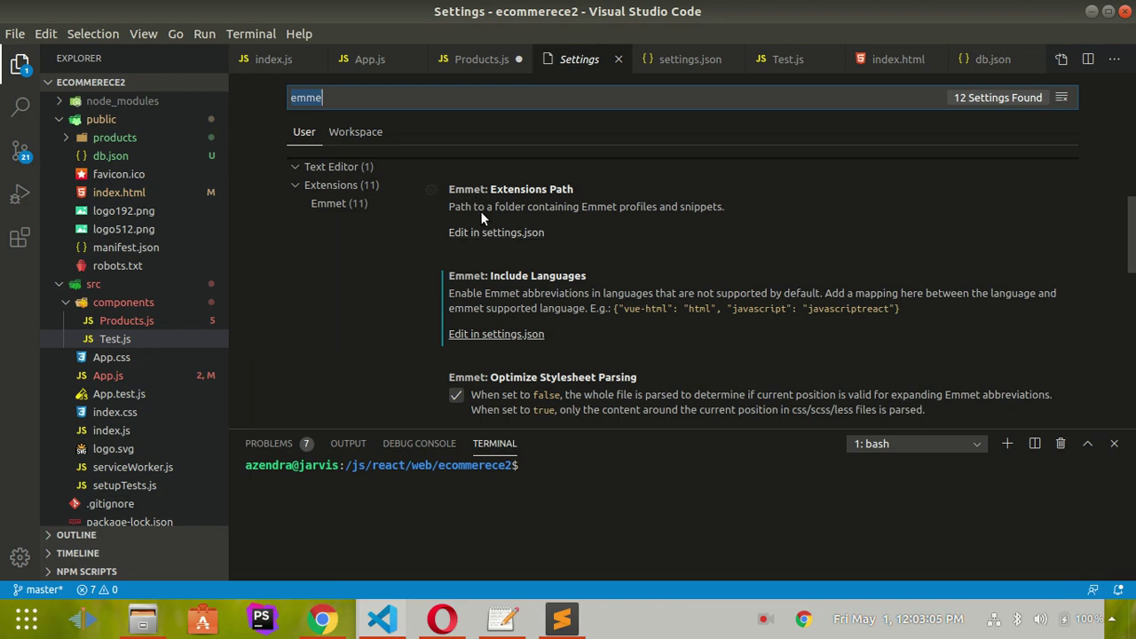
pyautogui.write('emmet')
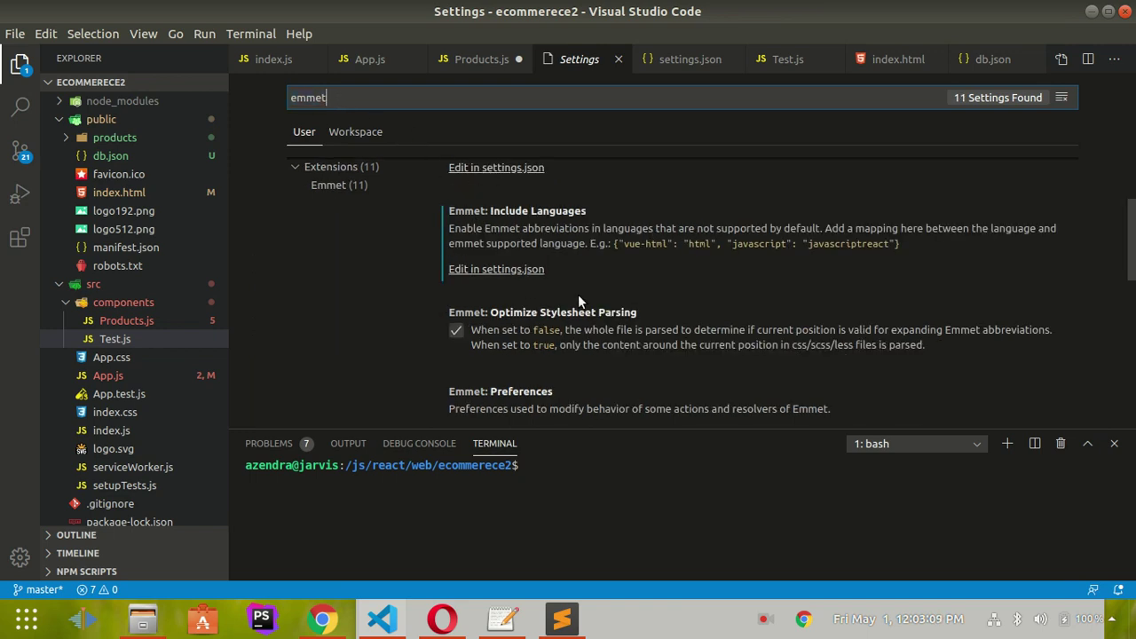
pyautogui.scroll(-2, 578, 294)
pyautogui.scroll(-2, 578, 294)
pyautogui.scroll(-1, 578, 294)
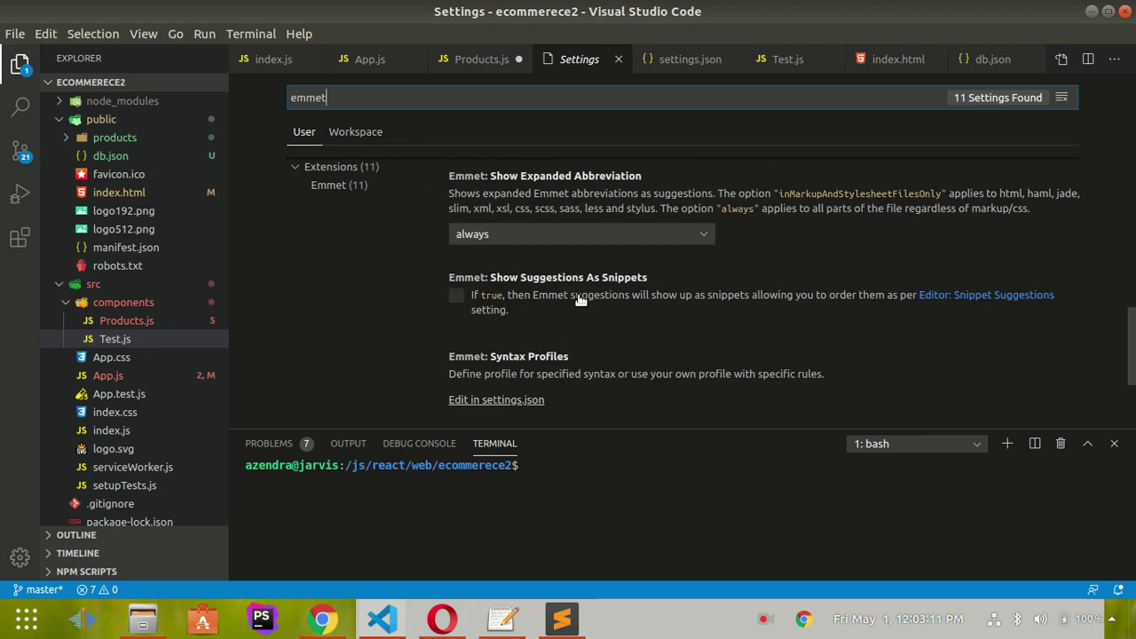
pyautogui.scroll(5, 578, 293)
pyautogui.scroll(1, 578, 294)
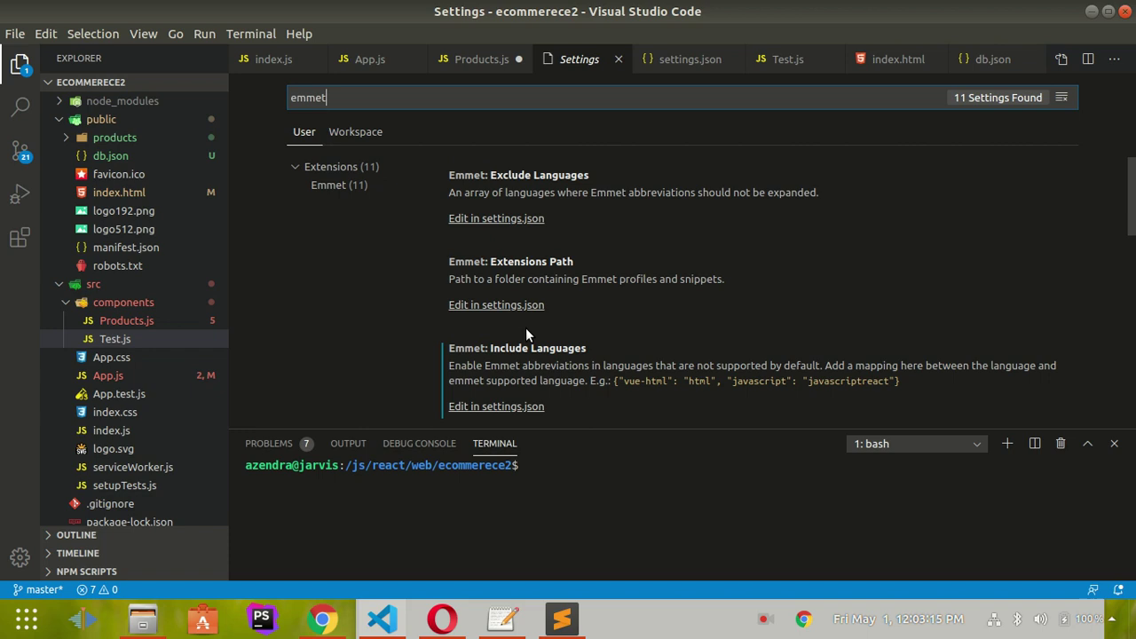
pyautogui.scroll(-1, 526, 328)
# - Edit Emmet: Include Languages in settings.json, uncommenting the "javascript": "javascriptreact" mapping
pyautogui.click(496, 404)
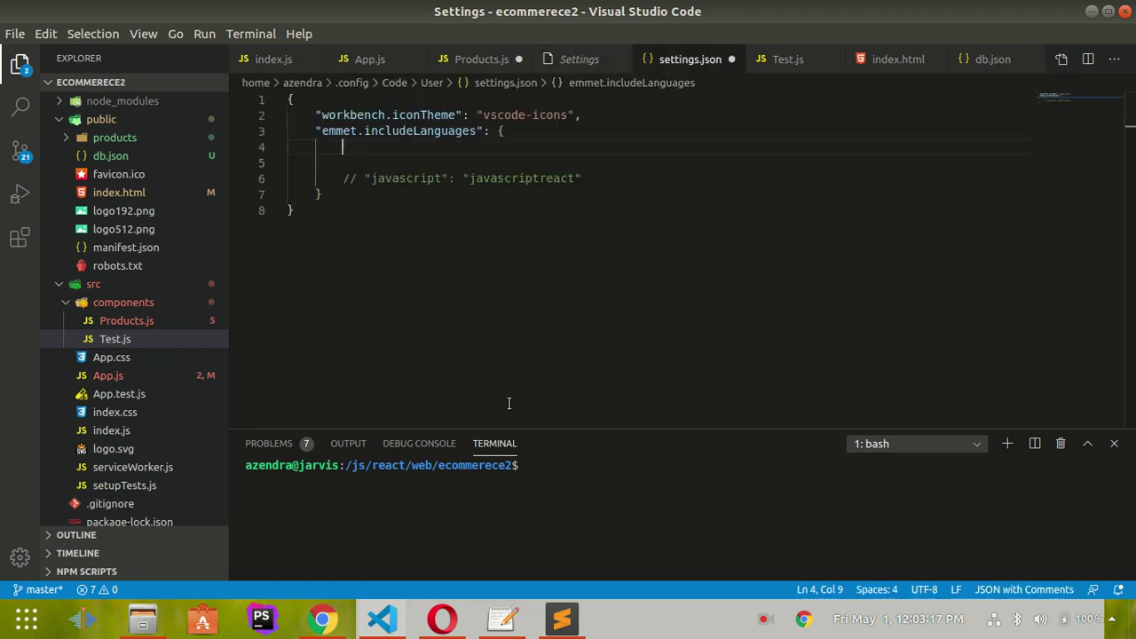
pyautogui.click(588, 135)
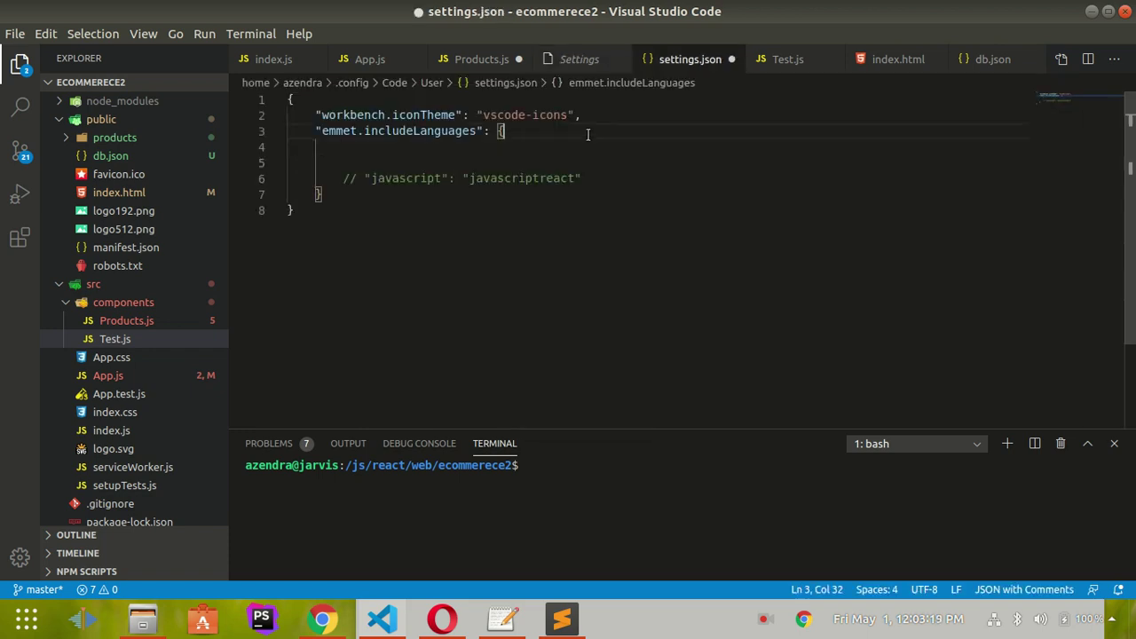
pyautogui.click(595, 178)
pyautogui.hotkey('ctrl', '/')
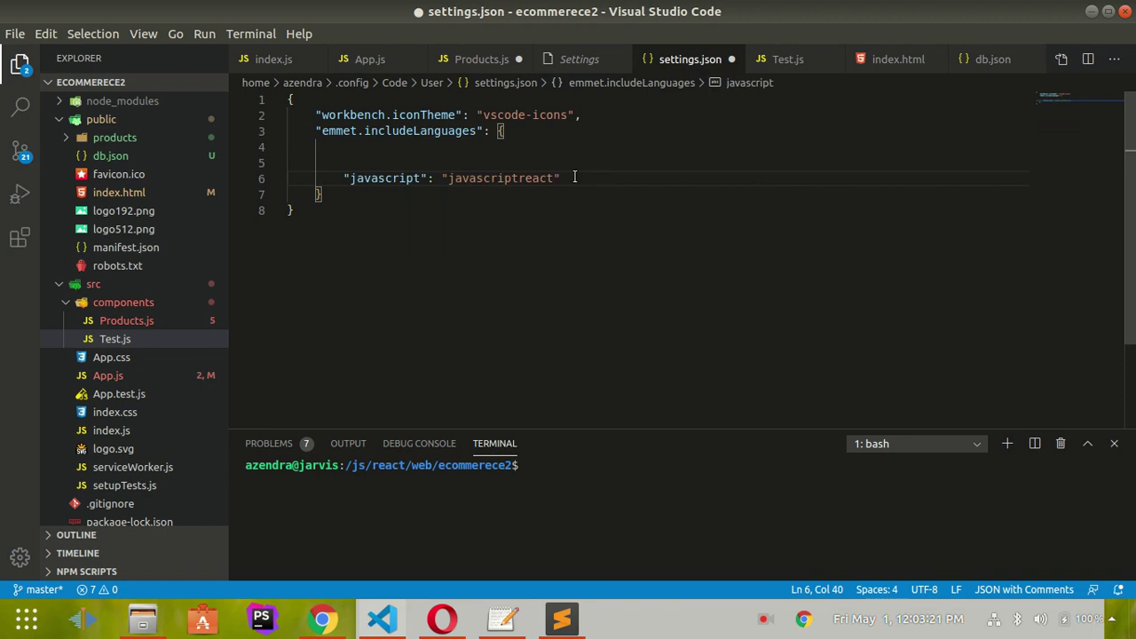
# - Remove the blank lines above the mapping, then save and close settings.json
pyautogui.click(395, 148)
pyautogui.press('Delete')
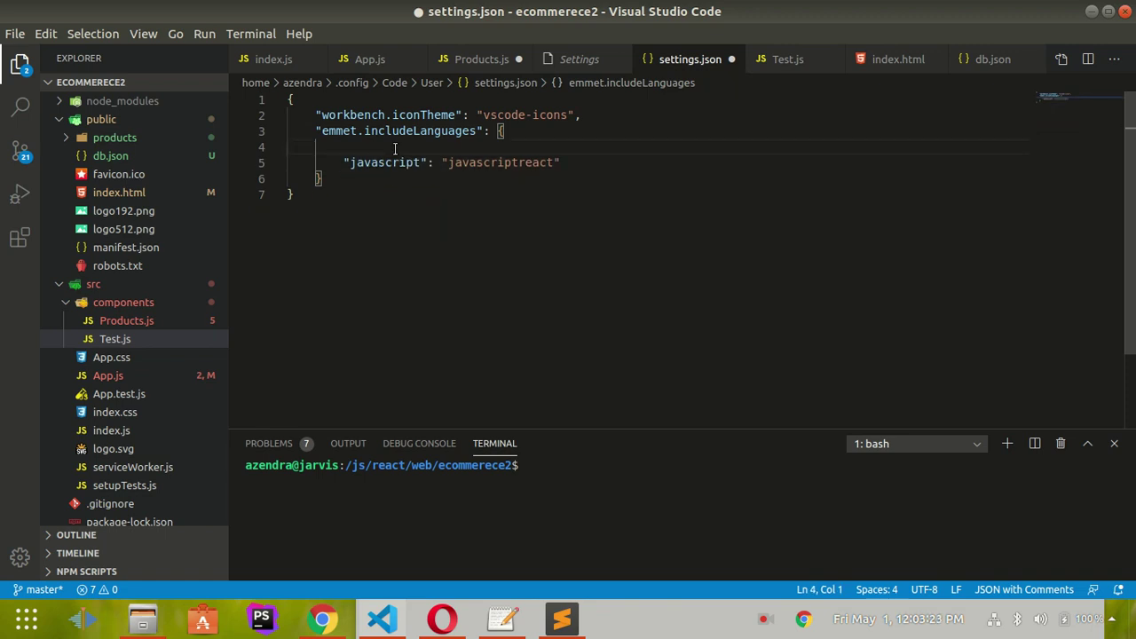
pyautogui.press('Delete')
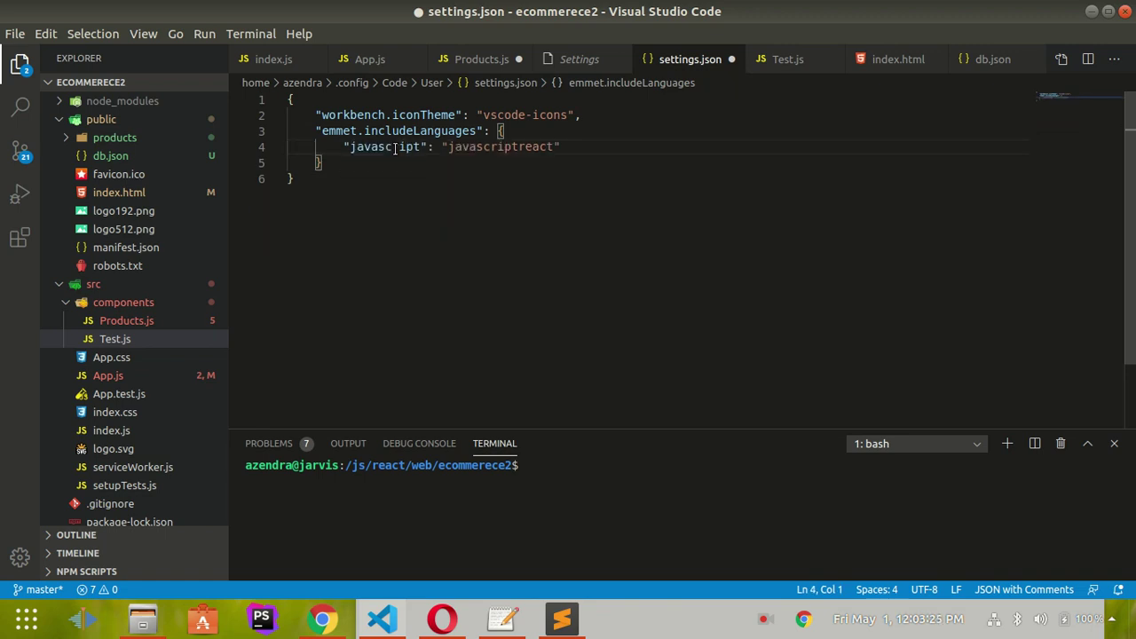
pyautogui.hotkey('ctrl', 's')
pyautogui.click(550, 147)
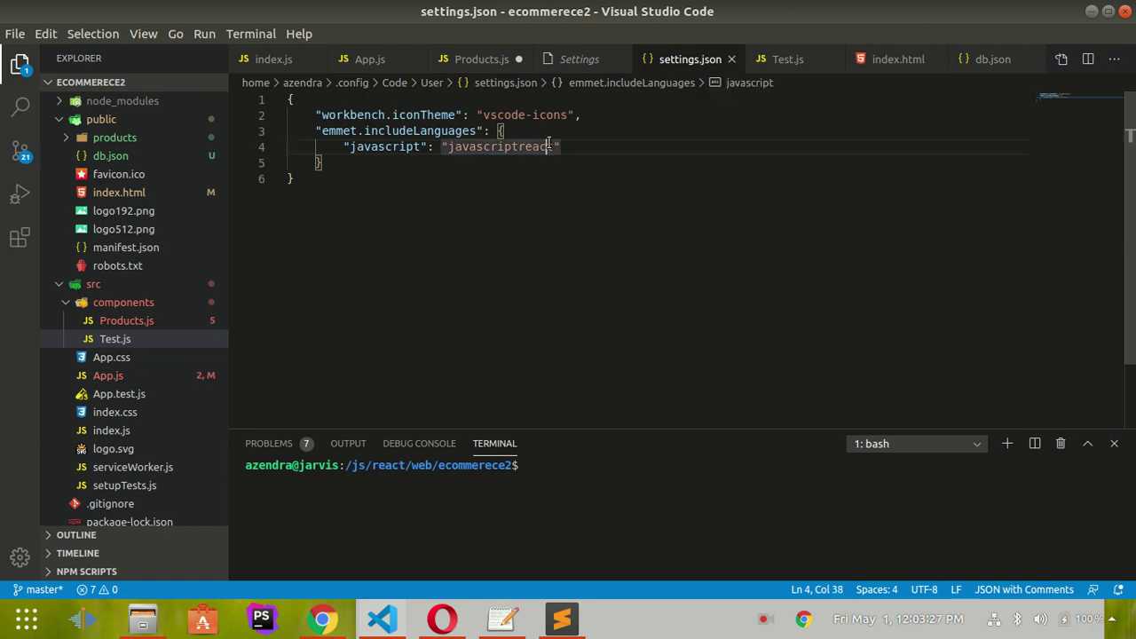
pyautogui.hotkey('ctrl', 'w')
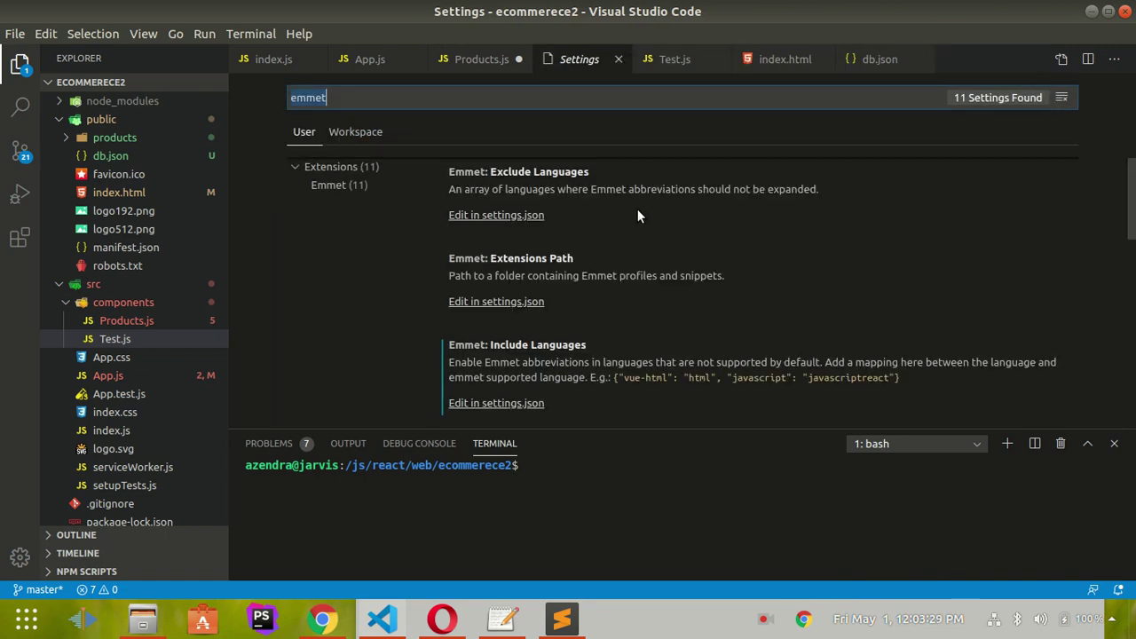
# - In Test.js, expand h1 into a heading reading 'hello Emmet is working', adding two blank lines
pyautogui.click(665, 57)
pyautogui.write('h1')
pyautogui.press('Tab')
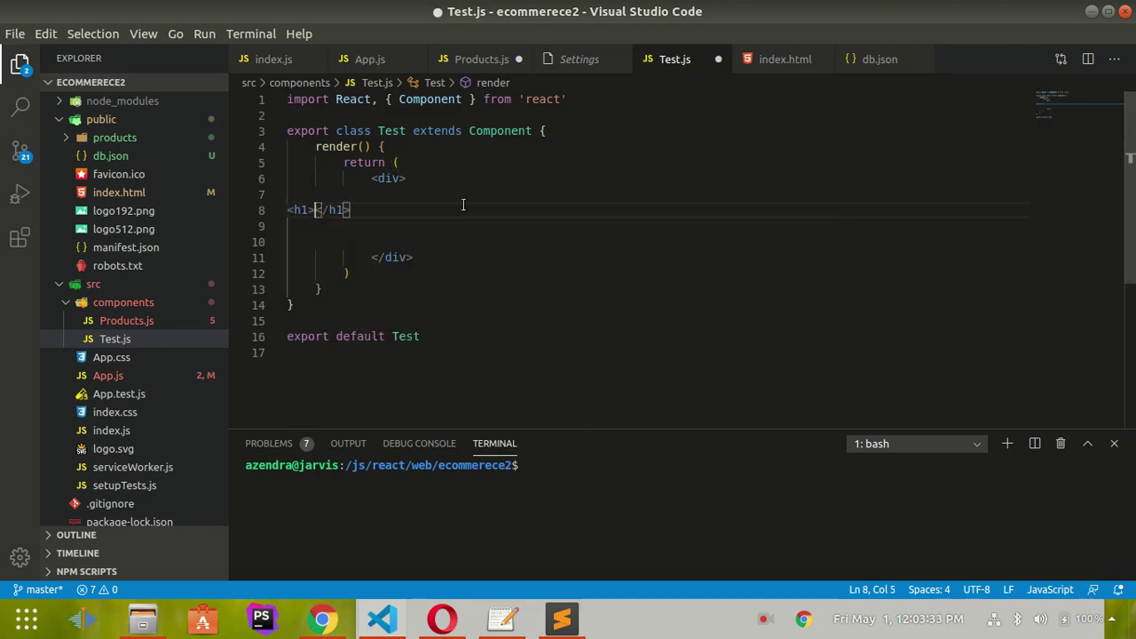
pyautogui.write('hello em')
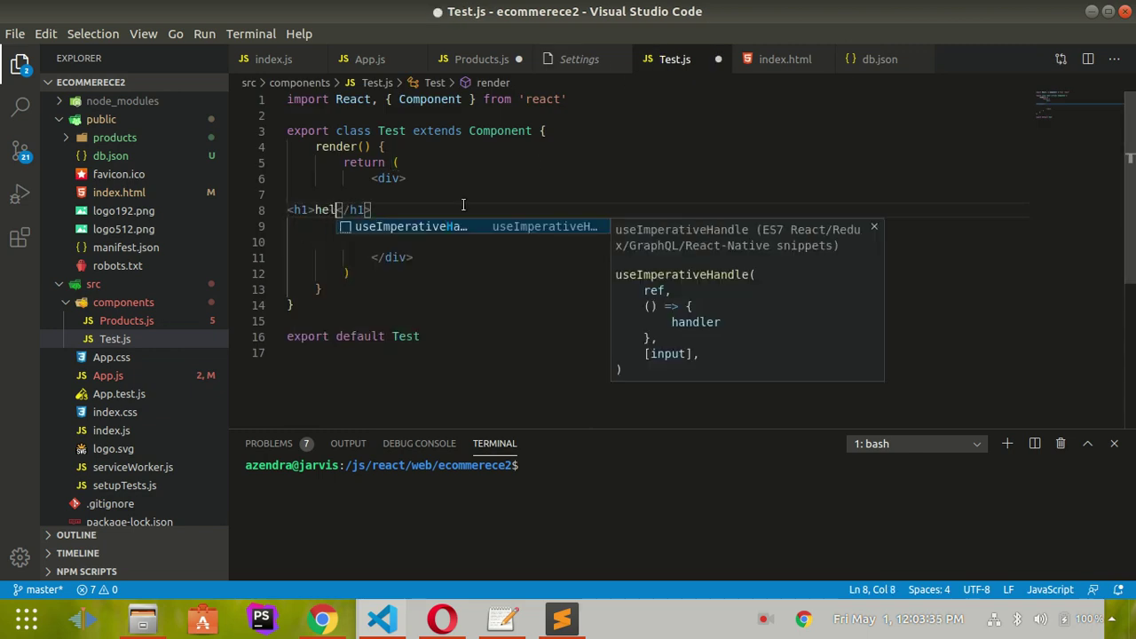
pyautogui.press('BackSpace')
pyautogui.press('BackSpace')
pyautogui.write('lo')
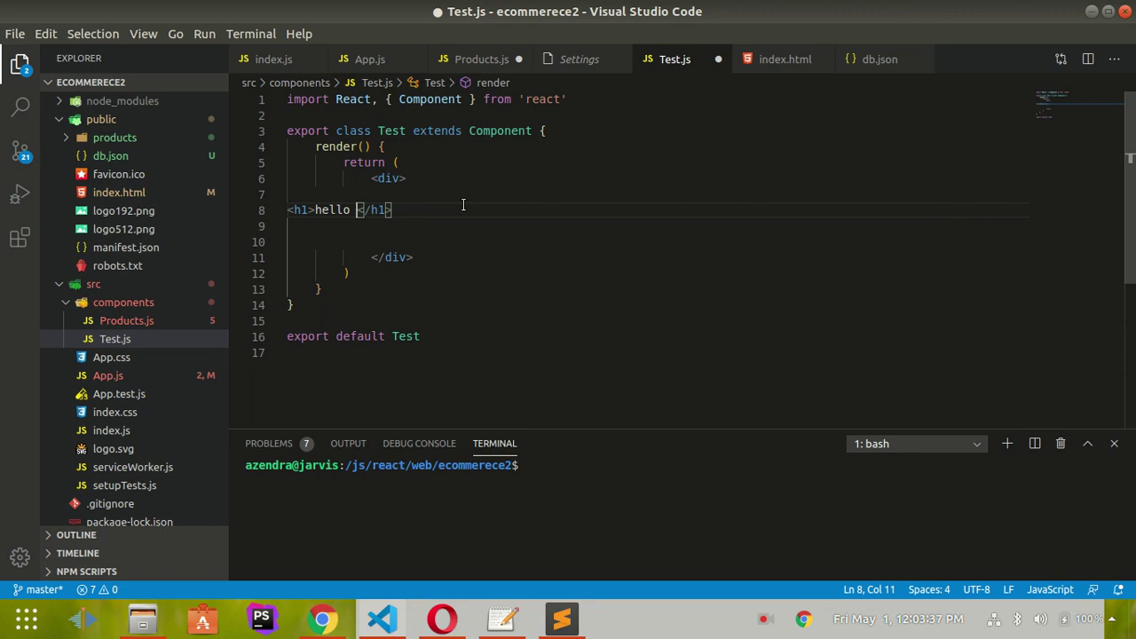
pyautogui.write('Emmet is wo')
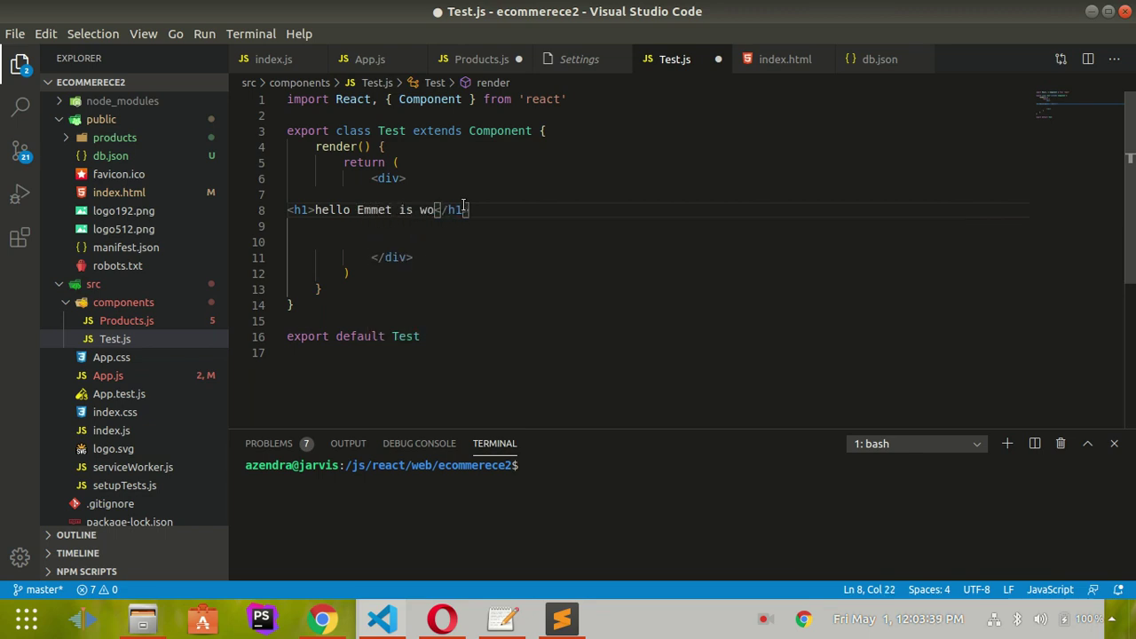
pyautogui.write('rking')
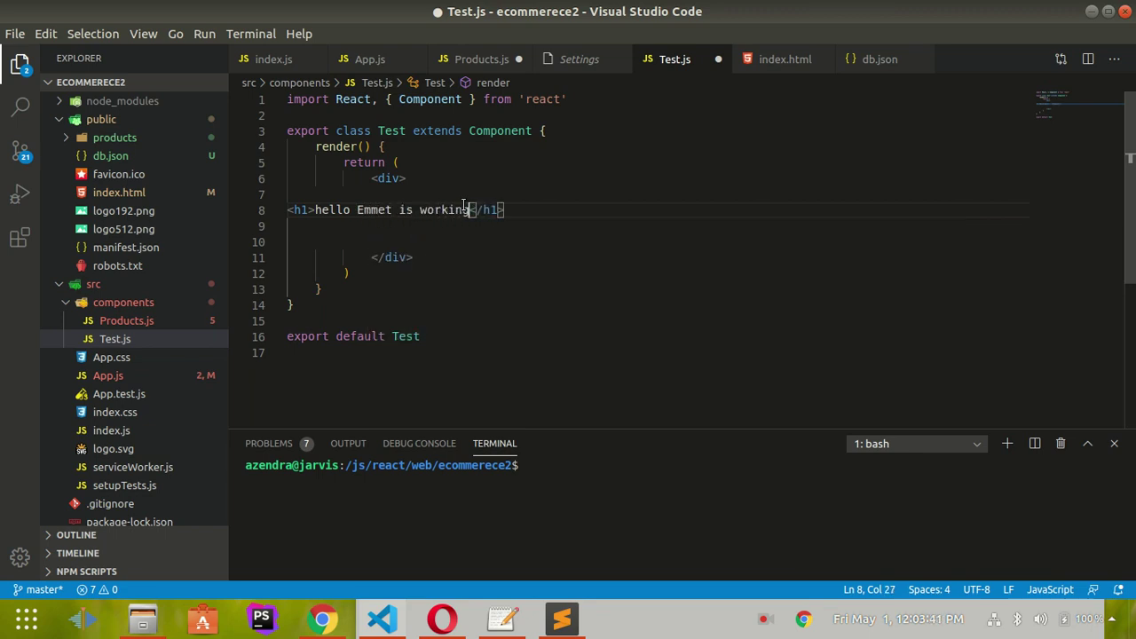
pyautogui.press('Right')
pyautogui.press('Right')
pyautogui.press('Right')
pyautogui.press('Right')
pyautogui.press('Right')
pyautogui.press('Return')
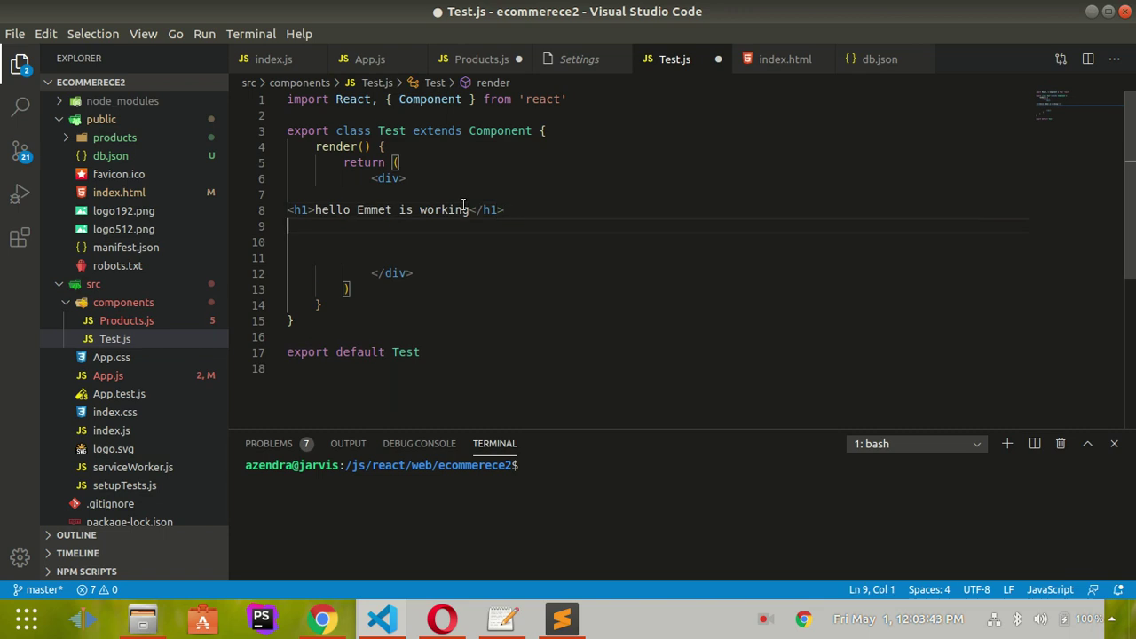
pyautogui.press('Return')
pyautogui.write('co')
# - Expand .col-md-4 into a className div holding lorem ipsum placeholder text
pyautogui.press('BackSpace')
pyautogui.press('BackSpace')
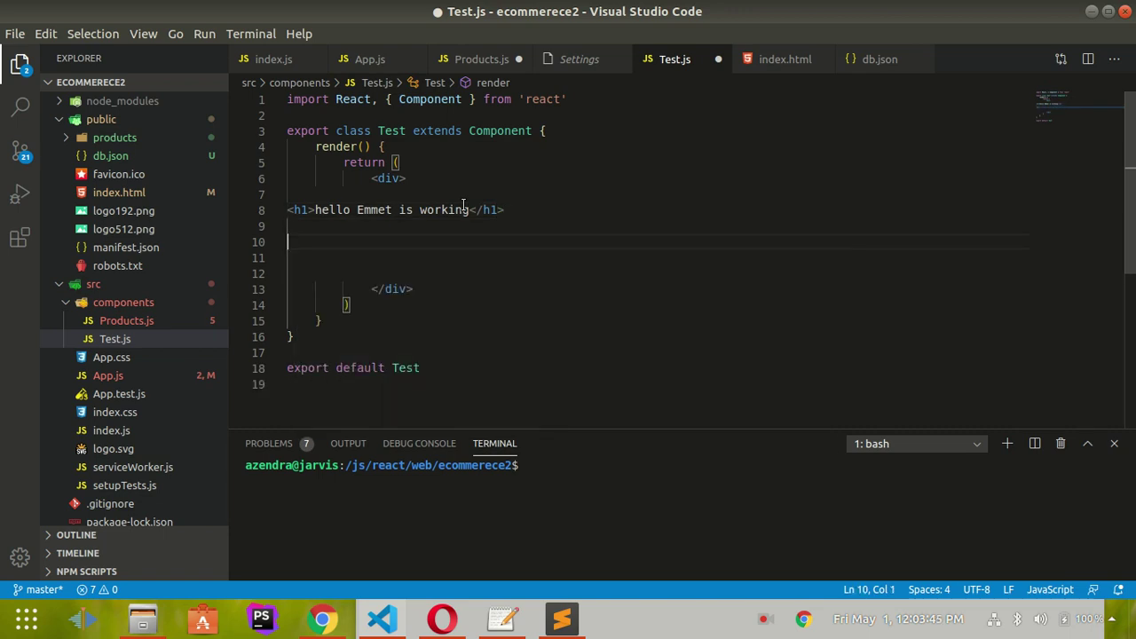
pyautogui.write('.col-md')
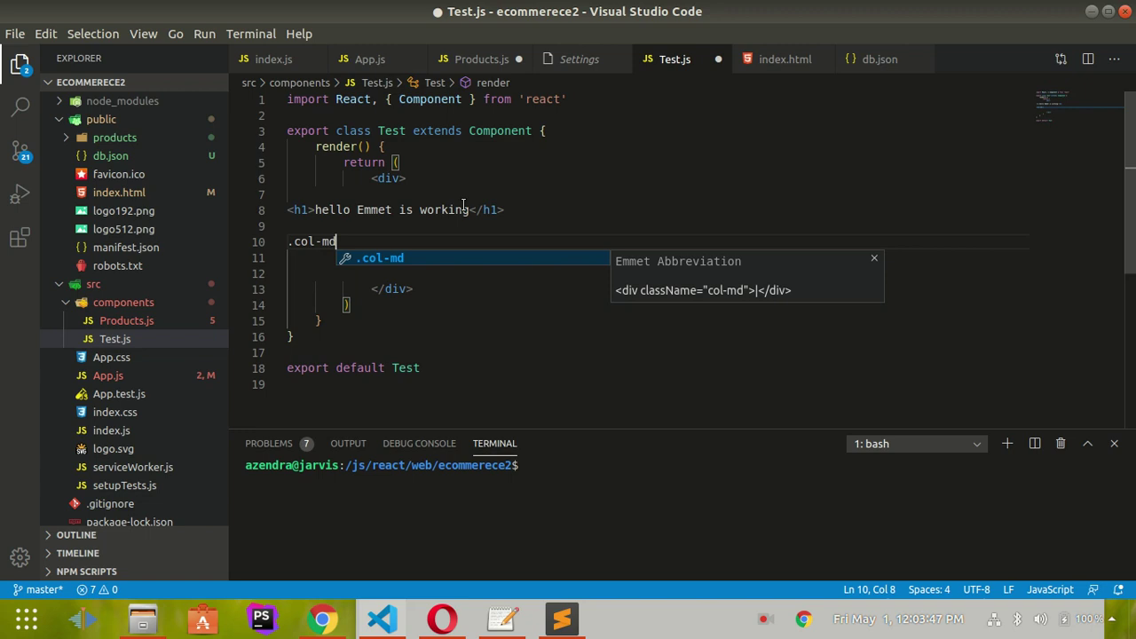
pyautogui.write('-4')
pyautogui.press('Tab')
pyautogui.press('End')
pyautogui.press('Return')
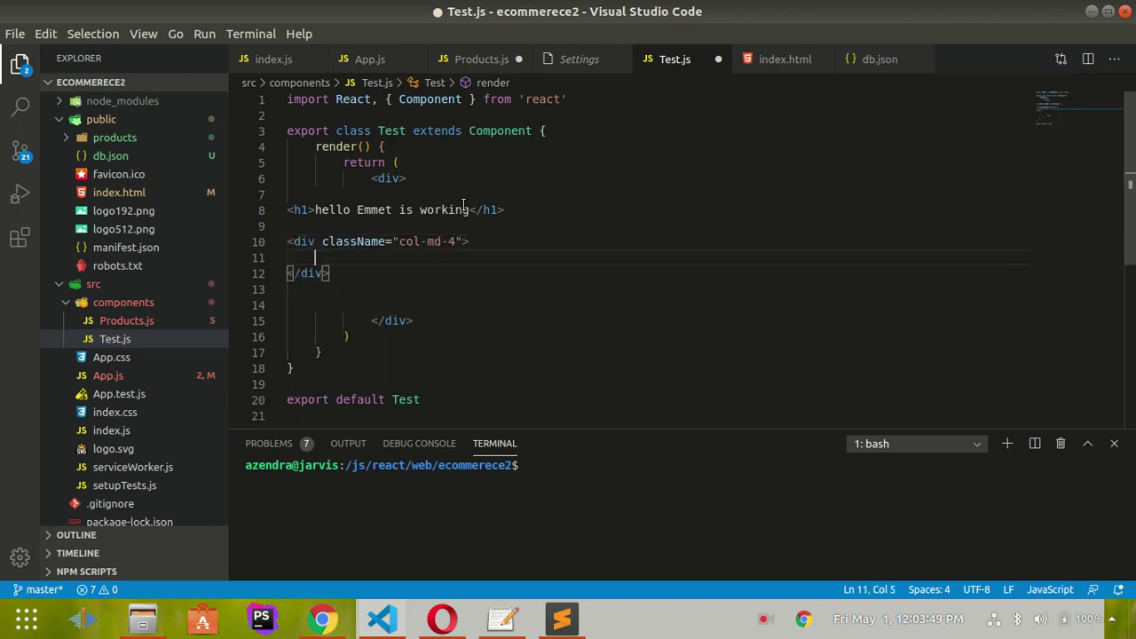
pyautogui.write('lorem')
pyautogui.press('Tab')
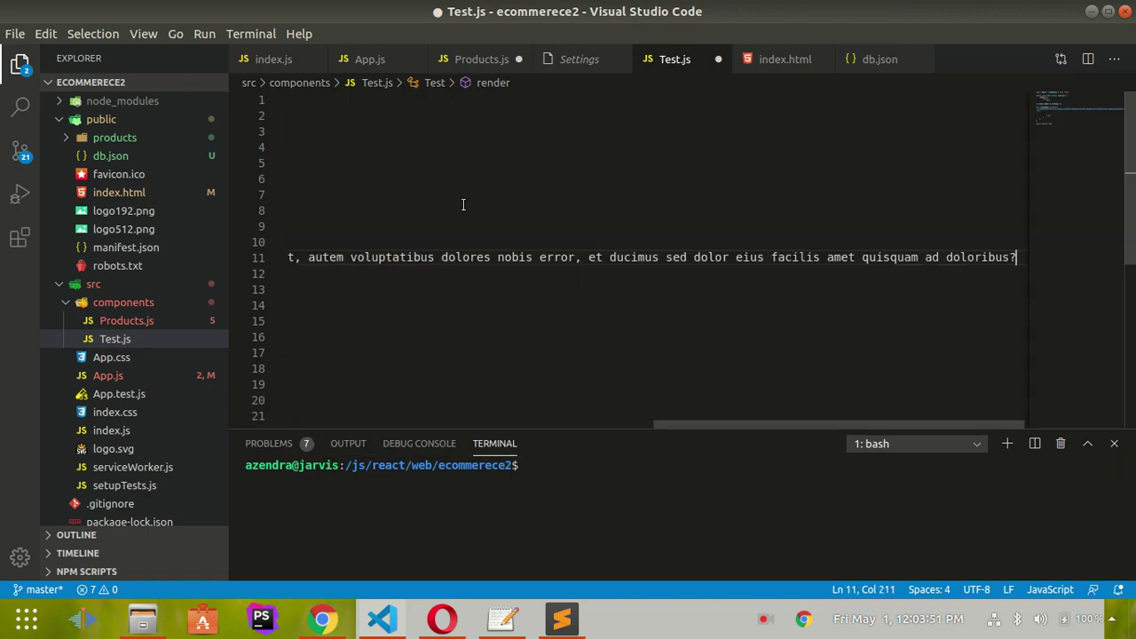
pyautogui.press('Down')
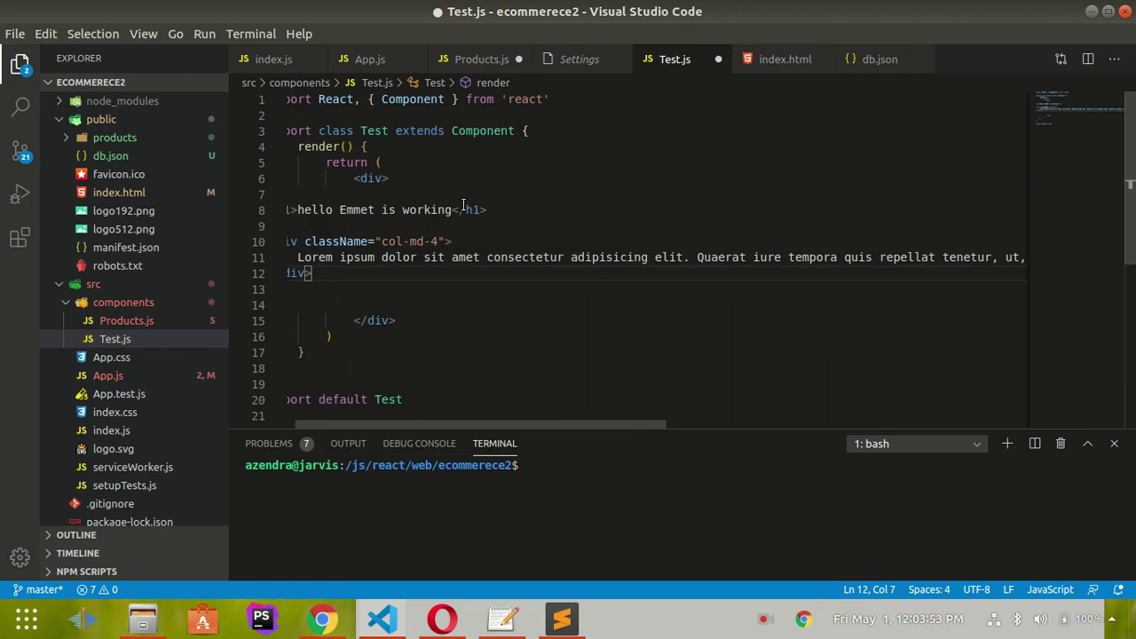
pyautogui.press('Down')
pyautogui.press('Up')
pyautogui.press('Up')
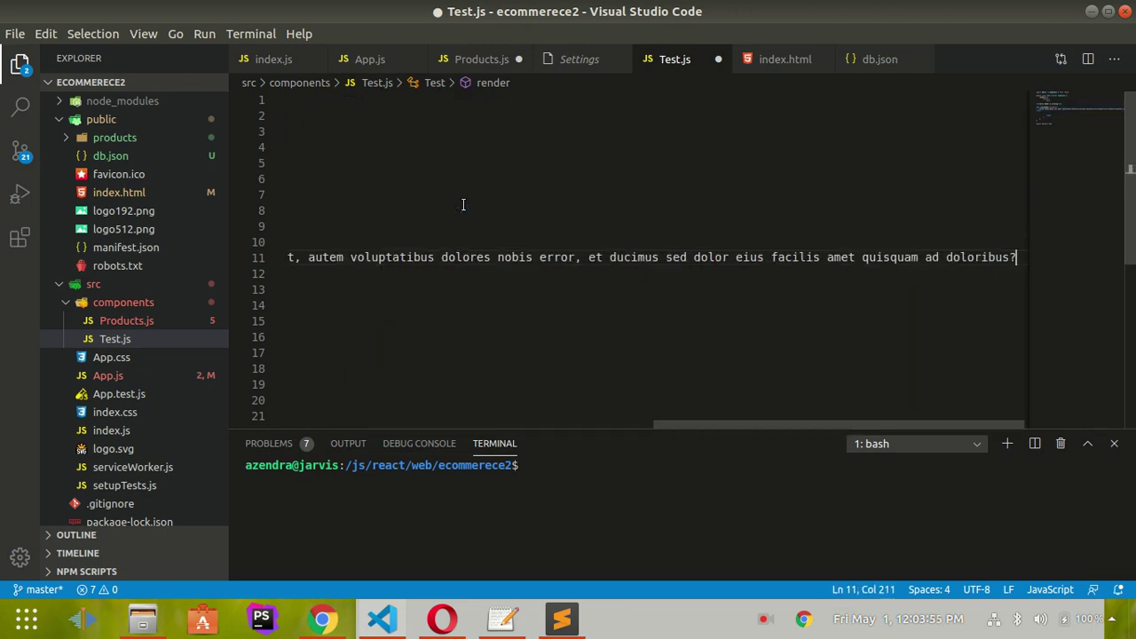
pyautogui.press('Down')
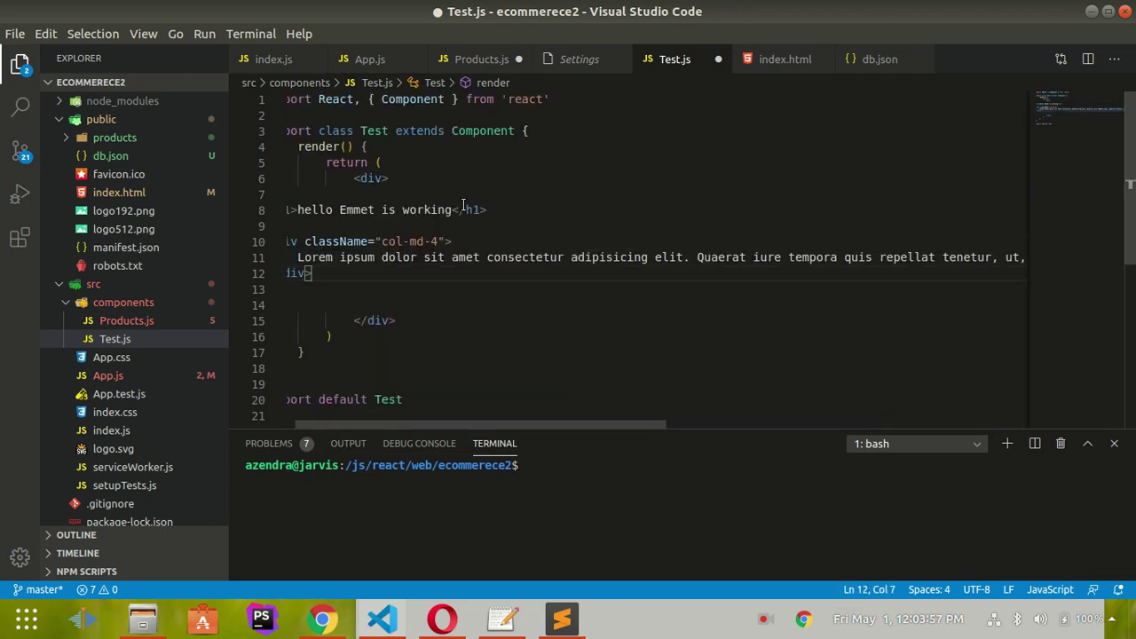
# - Expand #mynam into an id div holding lorem ipsum text, with a new line below
pyautogui.press('Return')
pyautogui.write('#')
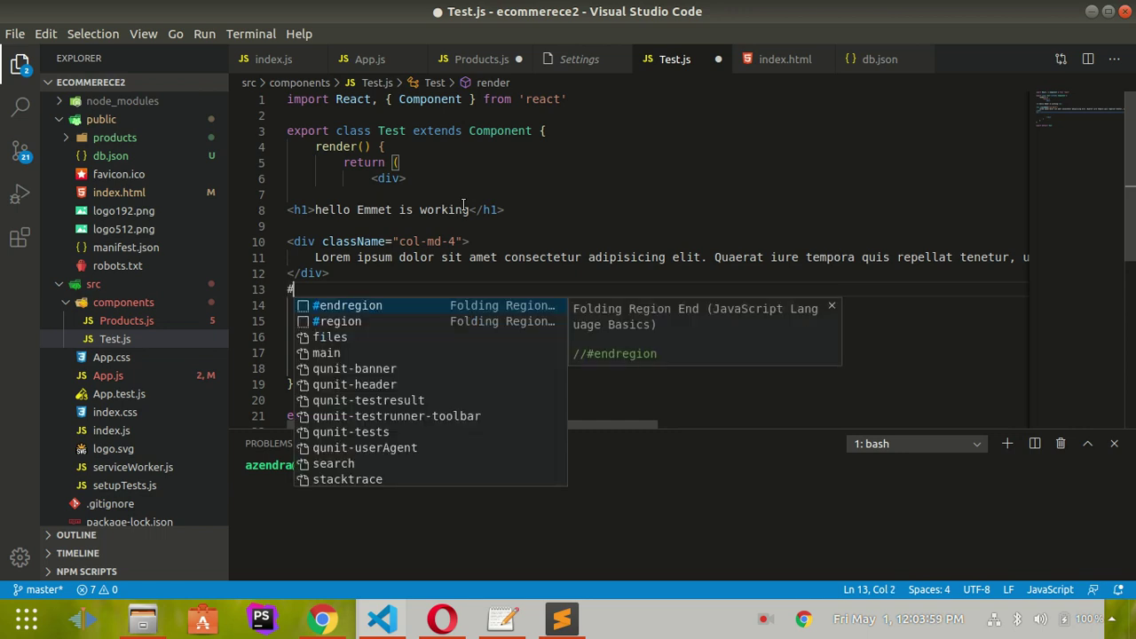
pyautogui.write('mynam')
pyautogui.press('Tab')
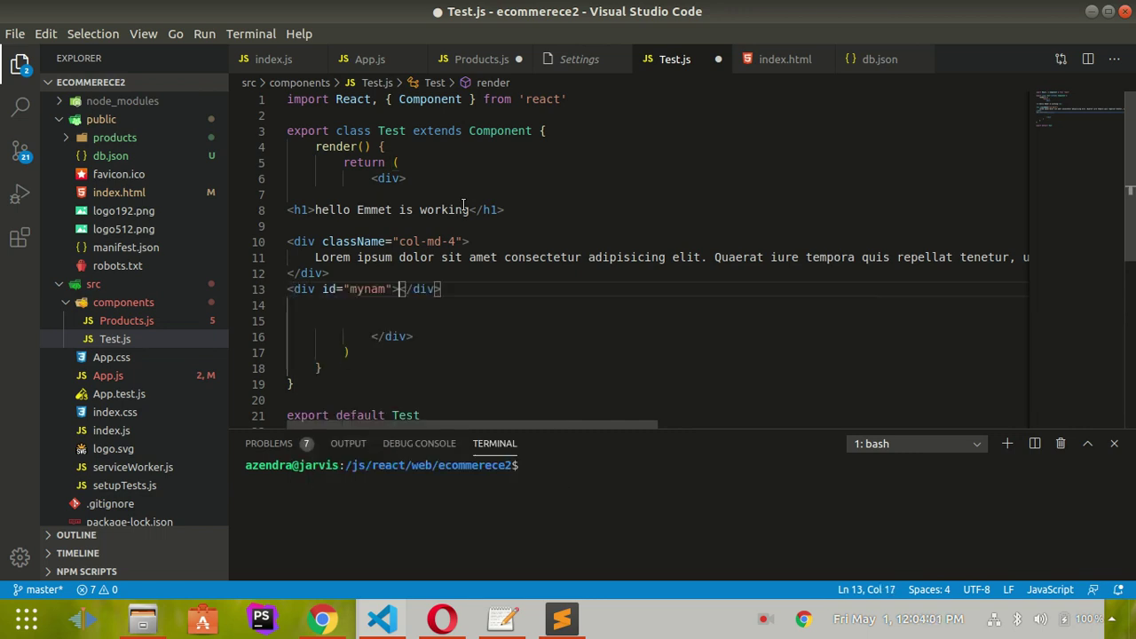
pyautogui.press('Return')
pyautogui.write('lore')
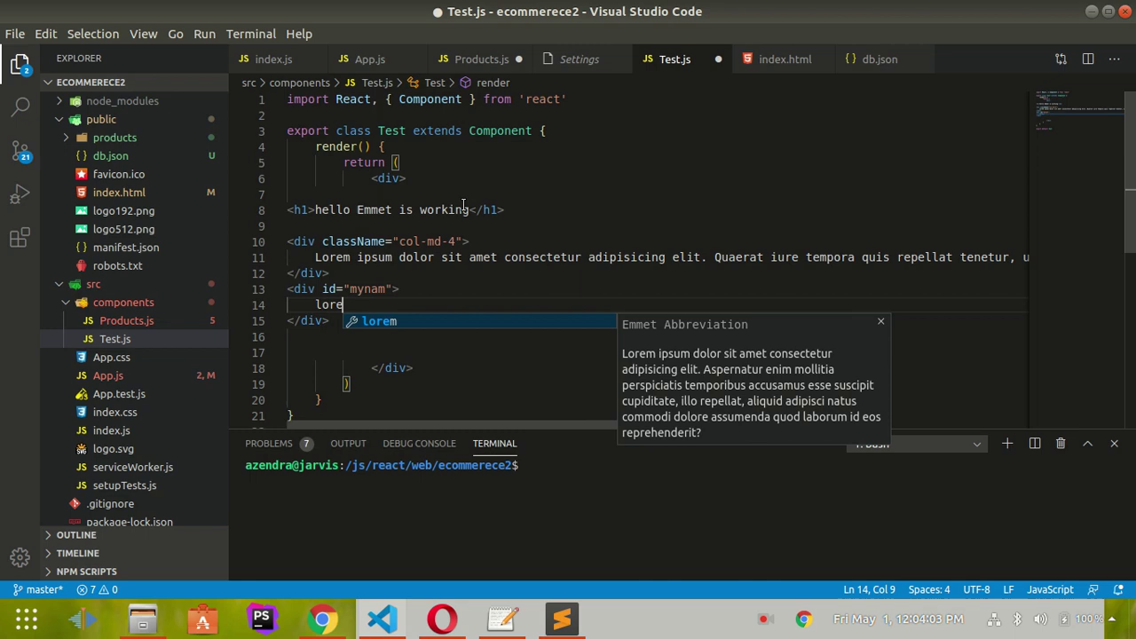
pyautogui.press('Tab')
pyautogui.press('Down')
pyautogui.press('Down')
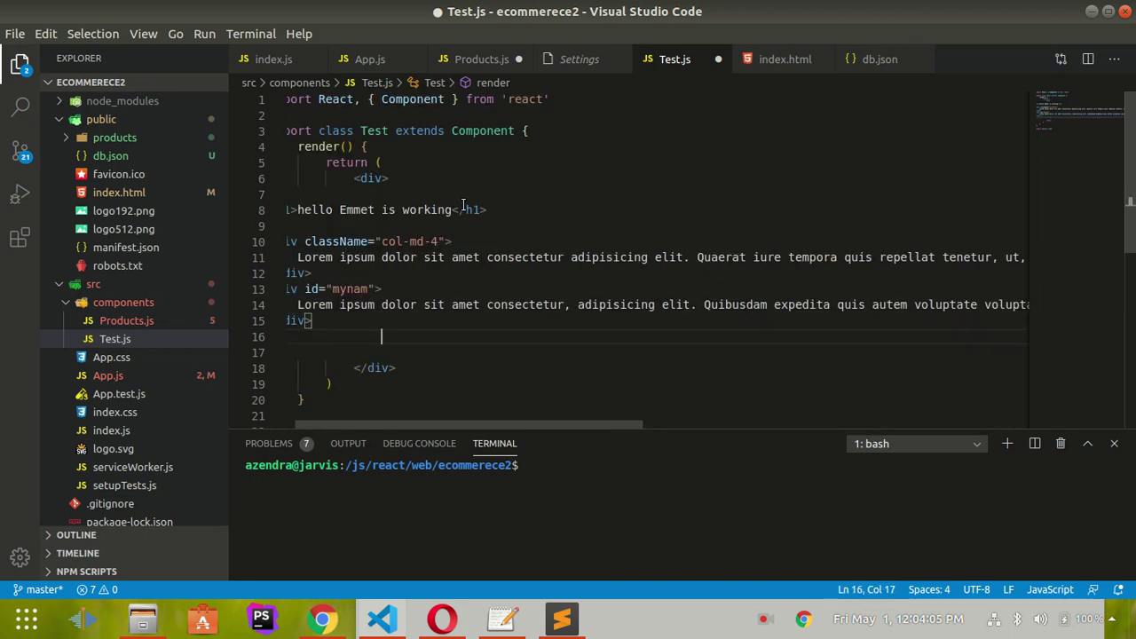
pyautogui.press('Return')
pyautogui.press('Return')
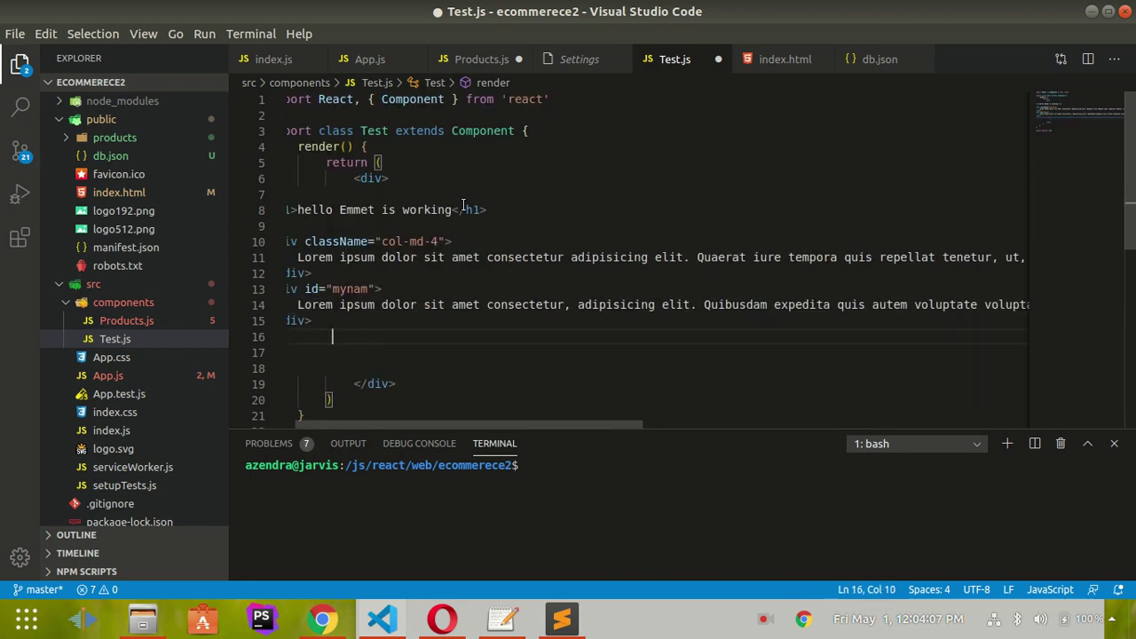
pyautogui.press('Home')
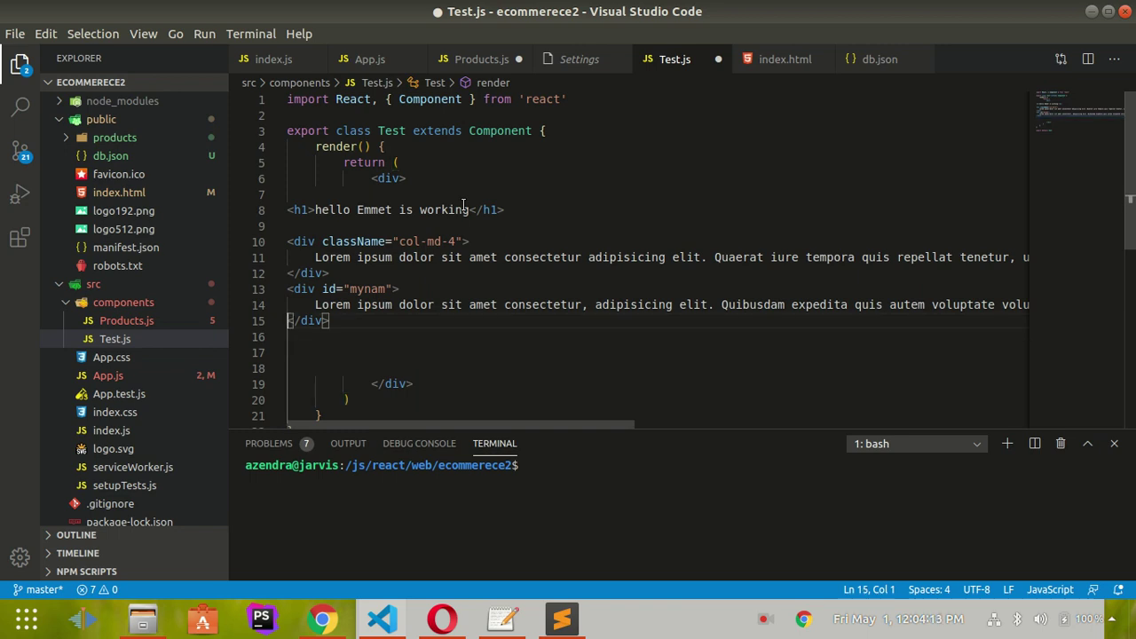
pyautogui.press('Down')
pyautogui.press('Down')
pyautogui.press('Down')
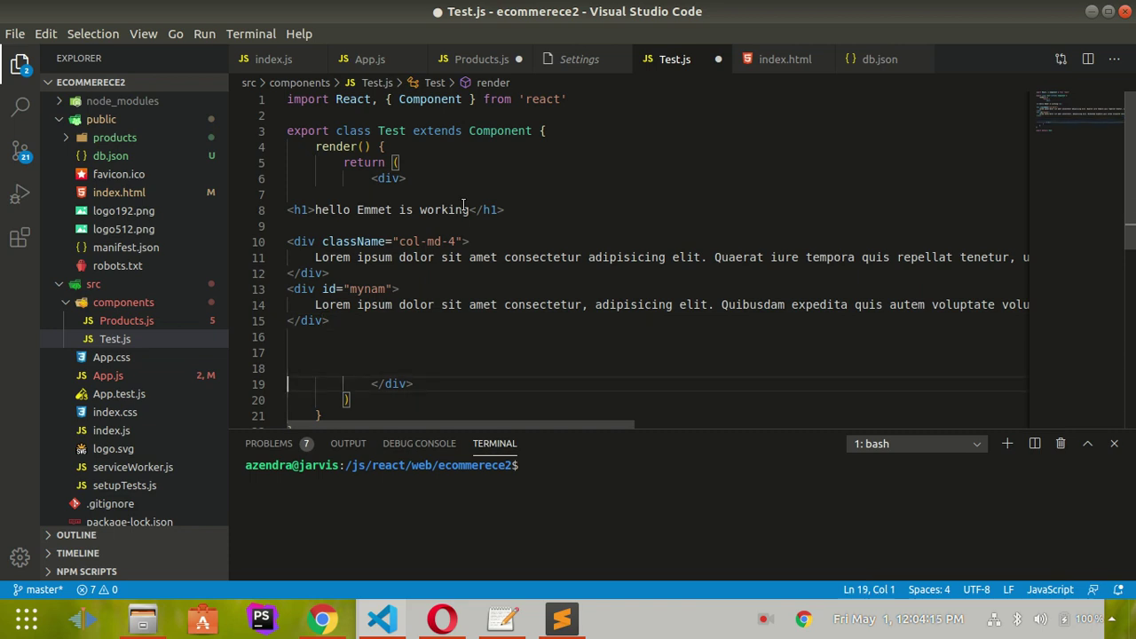
pyautogui.press('Up')
pyautogui.press('Up')
pyautogui.press('Up')
pyautogui.press('Up')
pyautogui.press('Up')
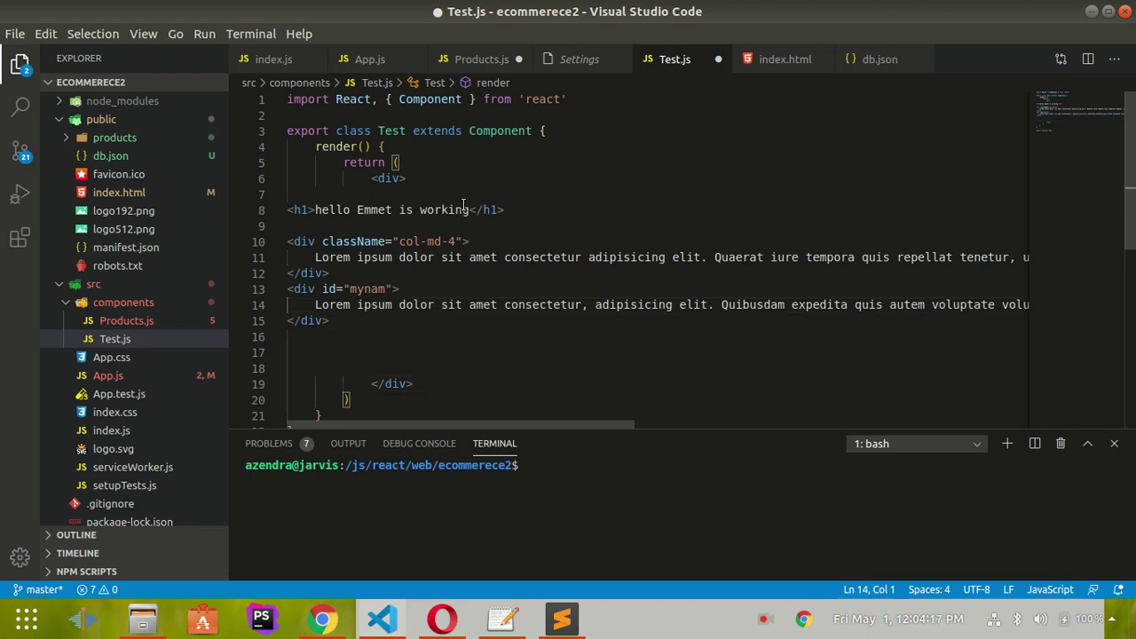
pyautogui.press('Up')
pyautogui.press('Down')
pyautogui.press('Down')
pyautogui.press('Down')
pyautogui.press('Down')
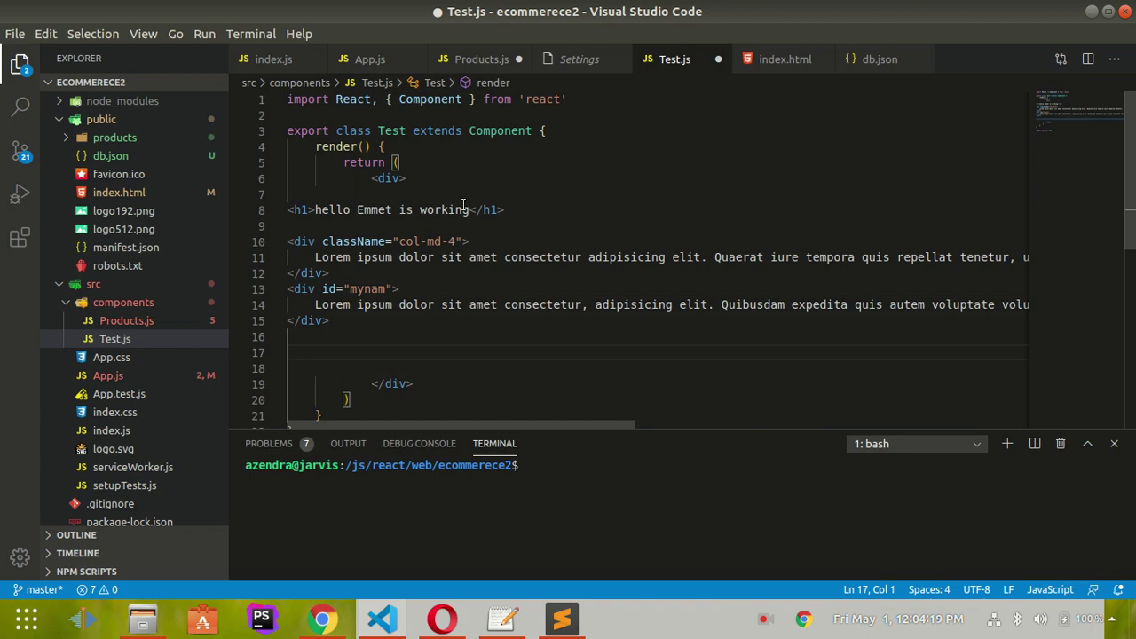